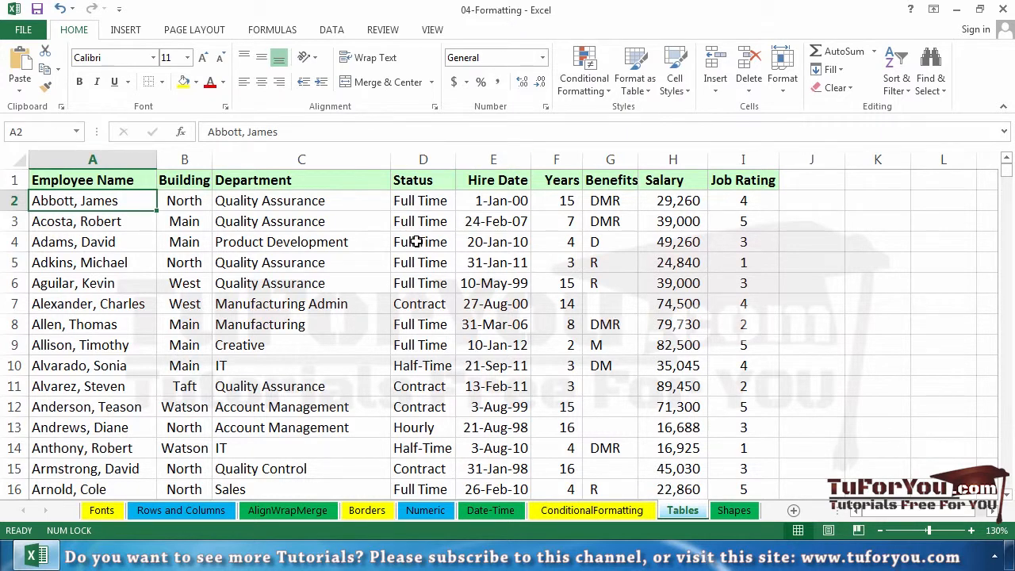
# Step: Examine the employee list on the Tables sheet, from its header row down through the records
pyautogui.click(416, 242)
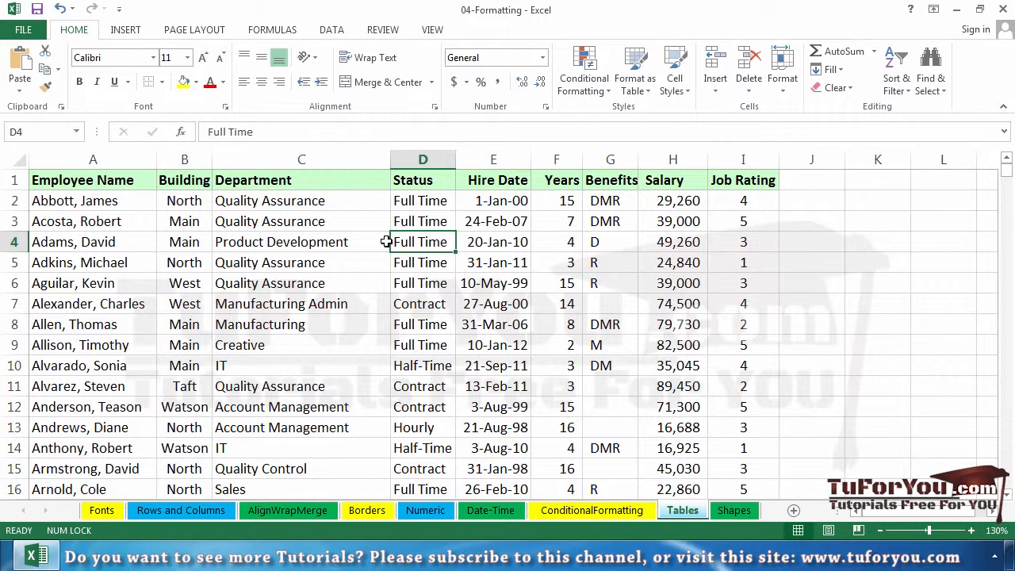
pyautogui.moveTo(106, 178); pyautogui.dragTo(752, 198)
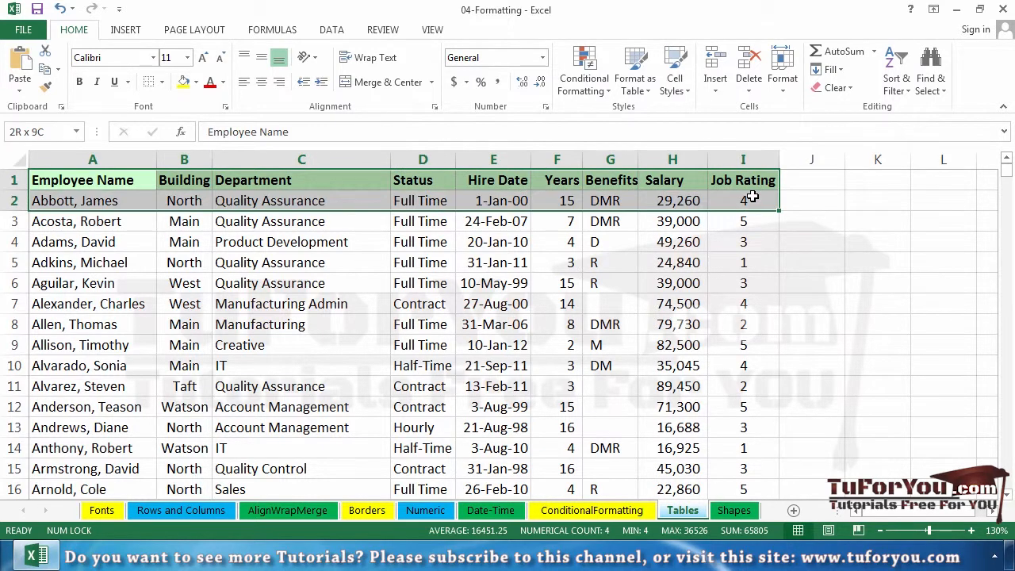
pyautogui.click(509, 223)
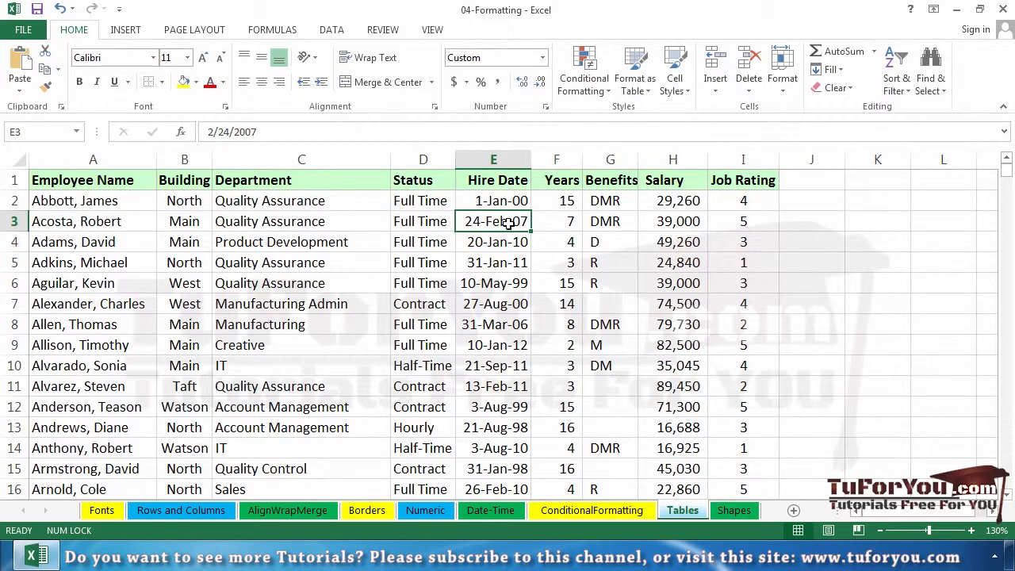
pyautogui.scroll(-4, 502, 253)
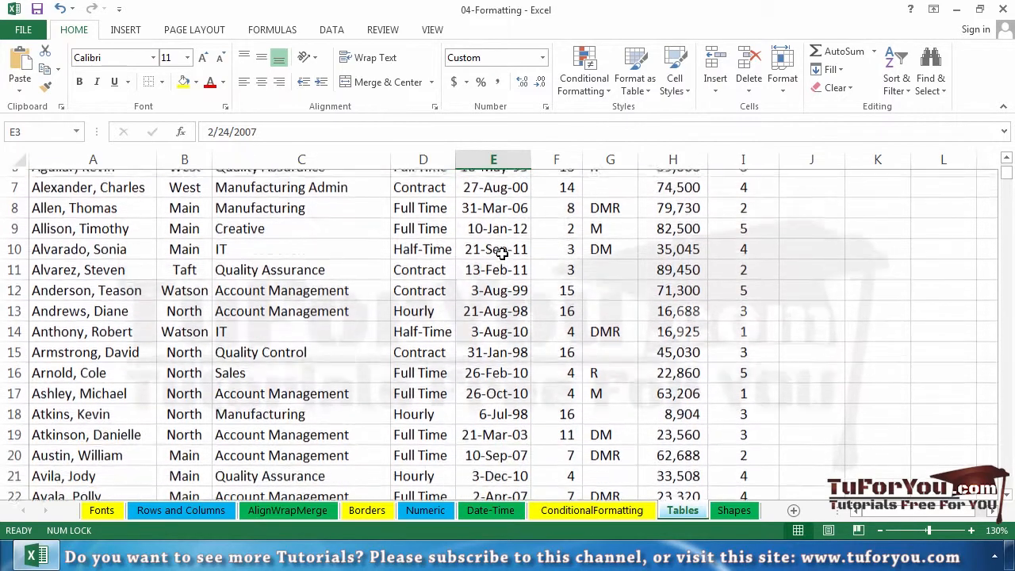
pyautogui.scroll(-9, 502, 254)
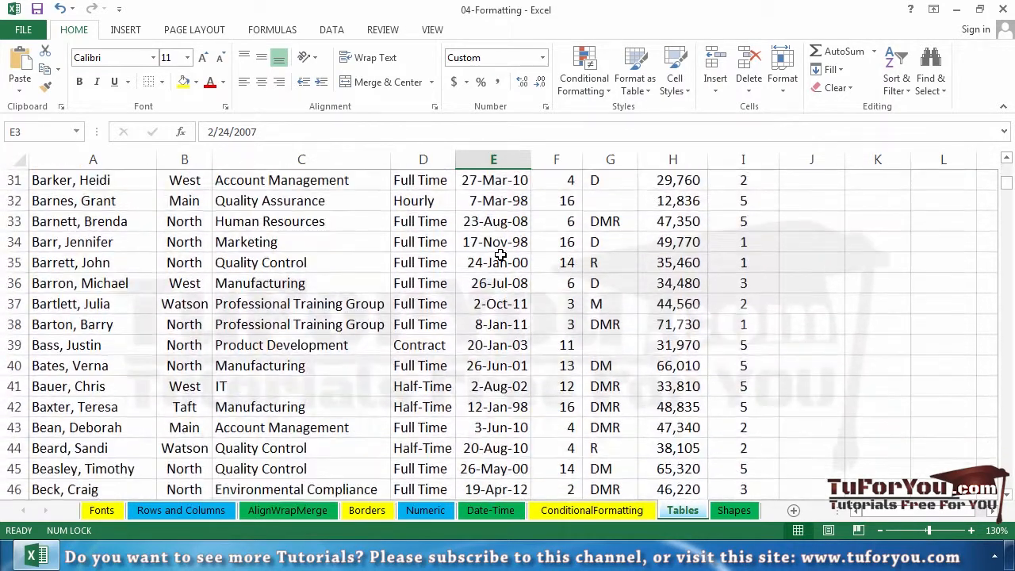
pyautogui.scroll(-2, 498, 254)
pyautogui.scroll(9, 495, 253)
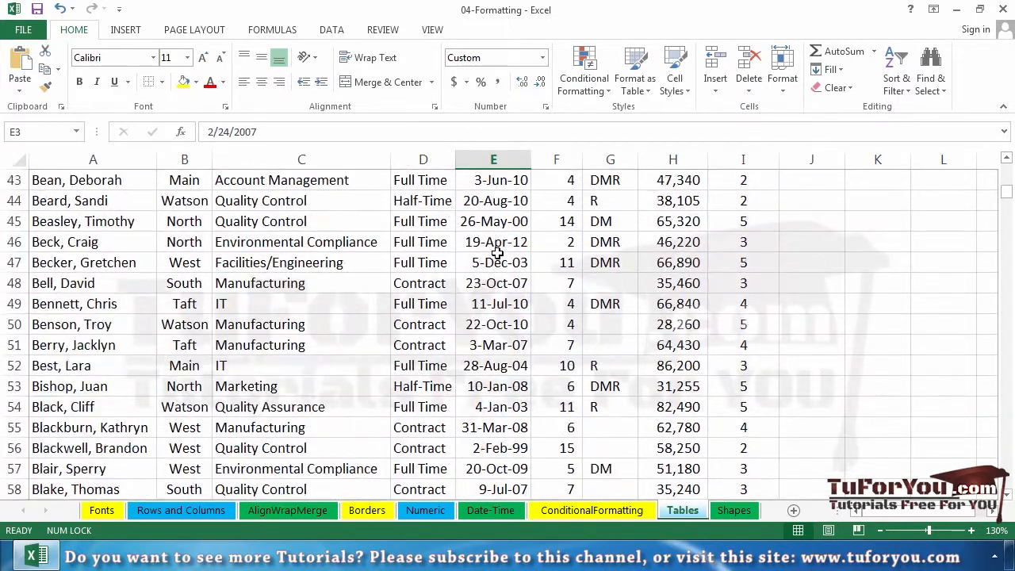
pyautogui.scroll(6, 490, 252)
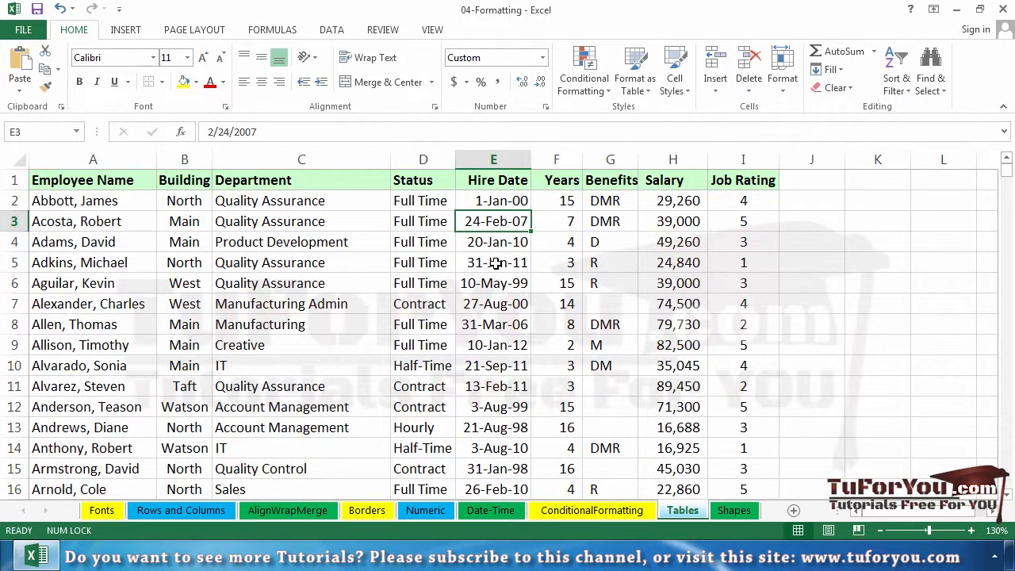
# Step: Convert the employee list, range A1:I742, into a table that has headers
pyautogui.click(495, 264)
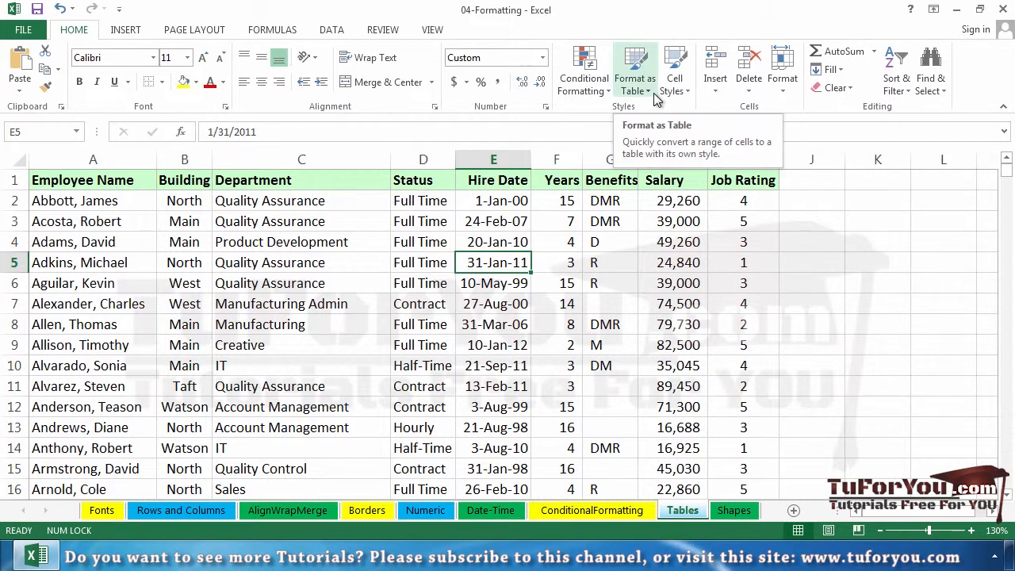
pyautogui.click(127, 35)
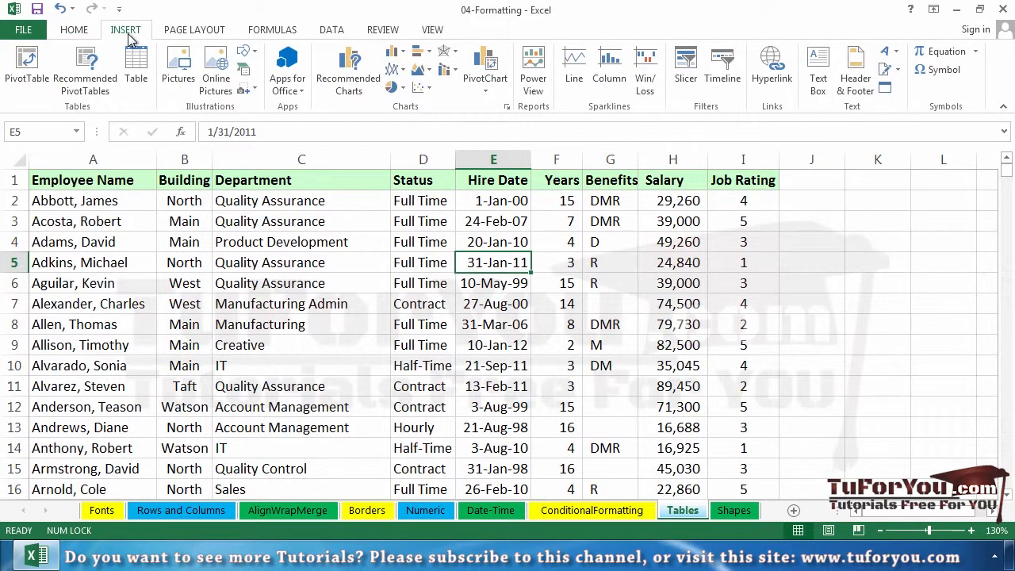
pyautogui.rightClick(145, 73)
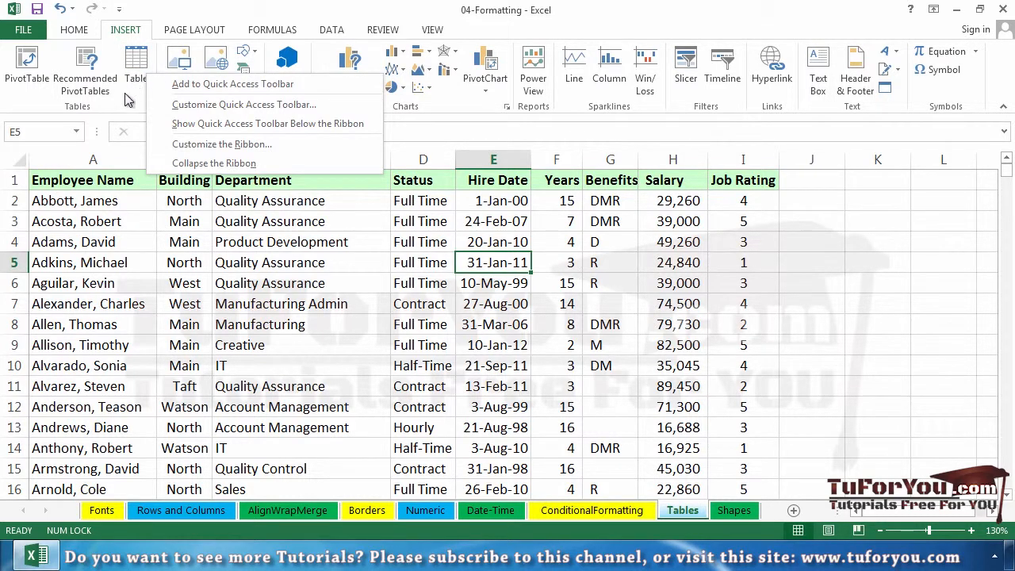
pyautogui.click(120, 105)
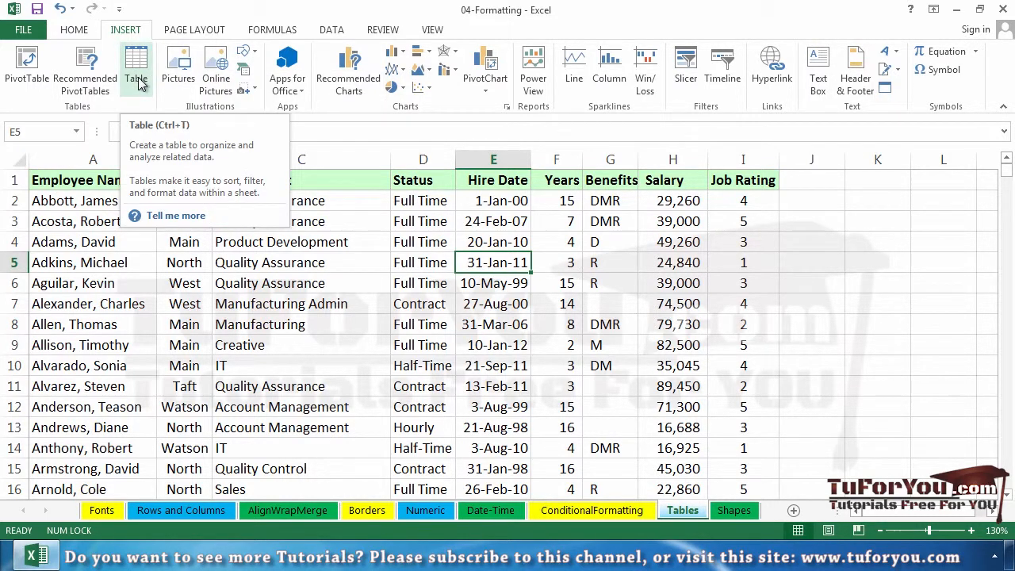
pyautogui.click(138, 81)
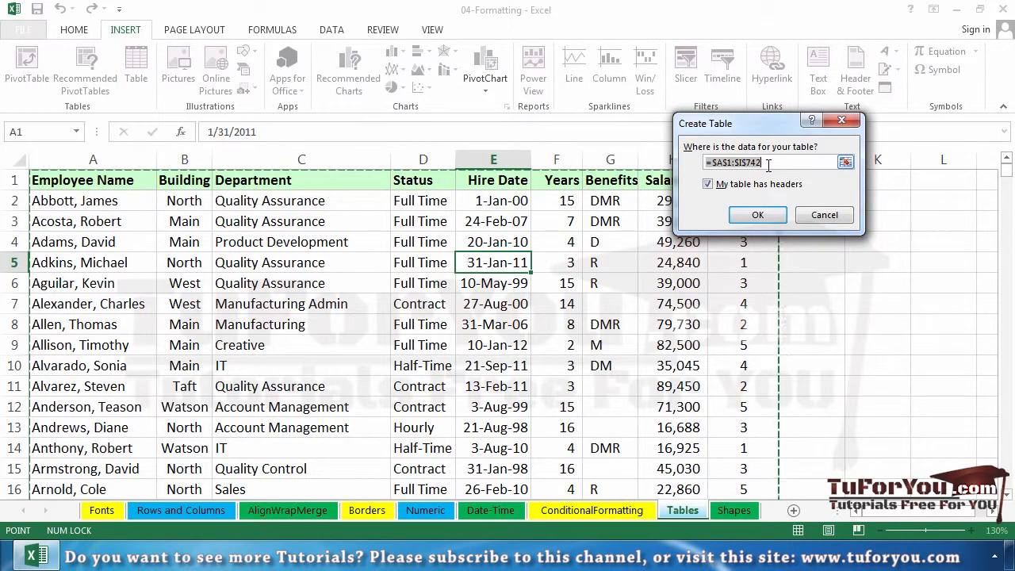
pyautogui.click(757, 215)
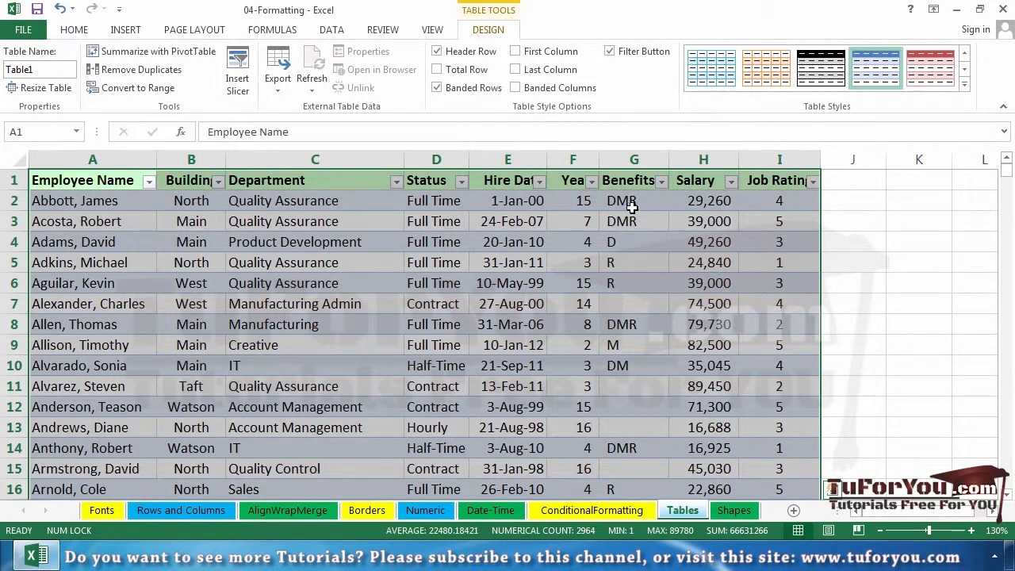
# Step: Apply Table Style Medium 12 to the employee table and turn off its filter buttons
pyautogui.click(513, 223)
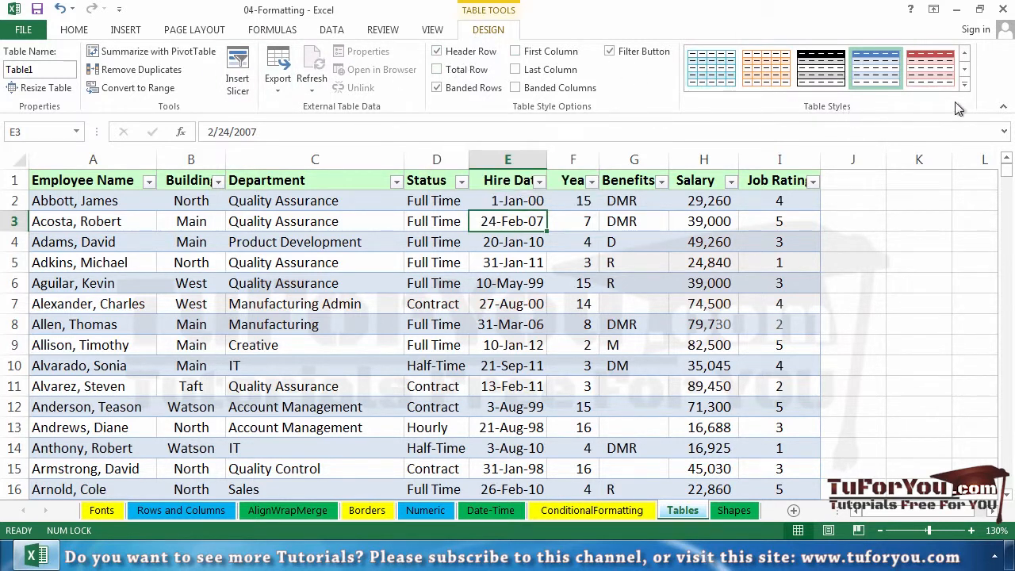
pyautogui.click(965, 84)
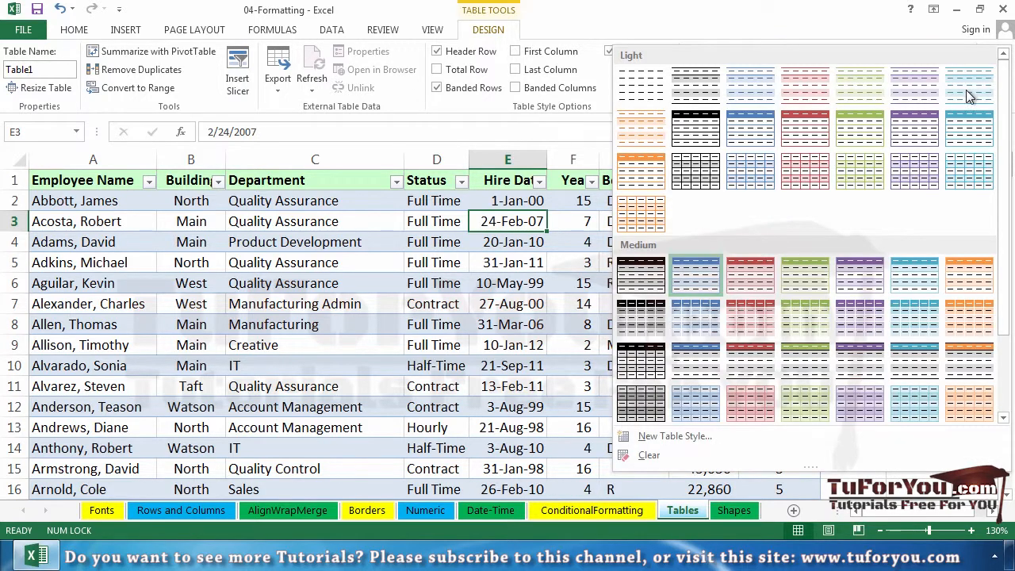
pyautogui.scroll(-2, 944, 230)
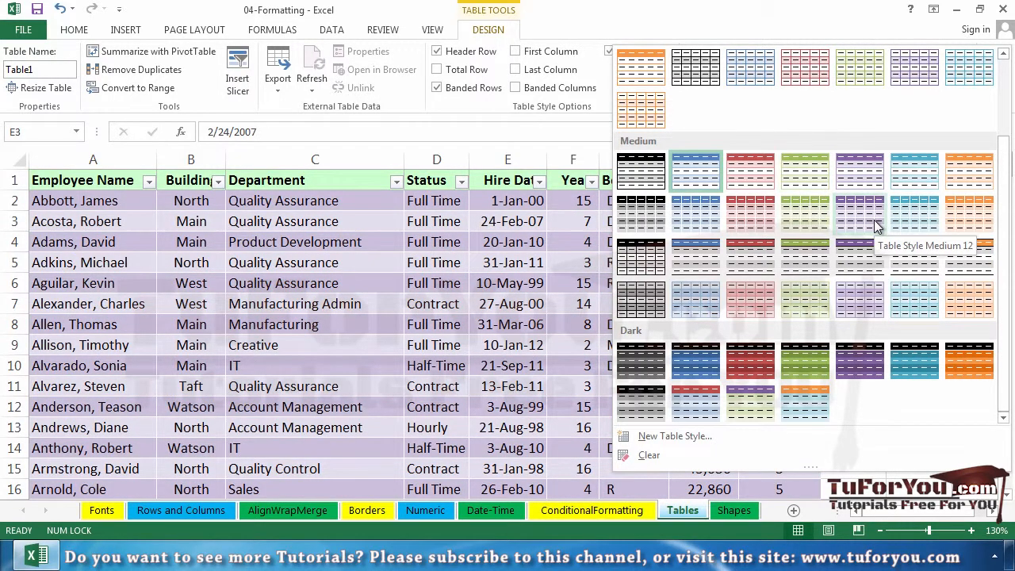
pyautogui.click(874, 219)
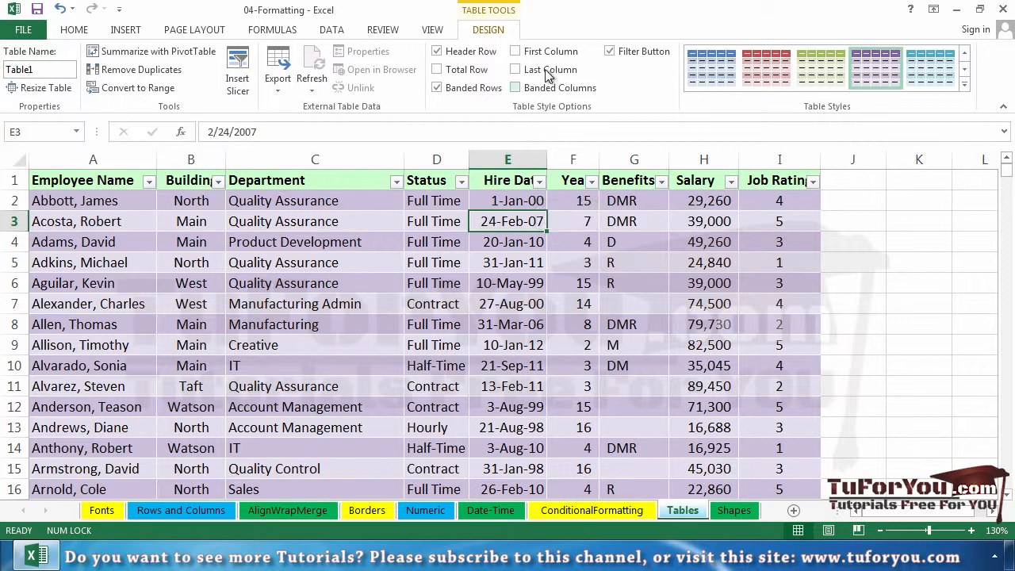
pyautogui.click(631, 55)
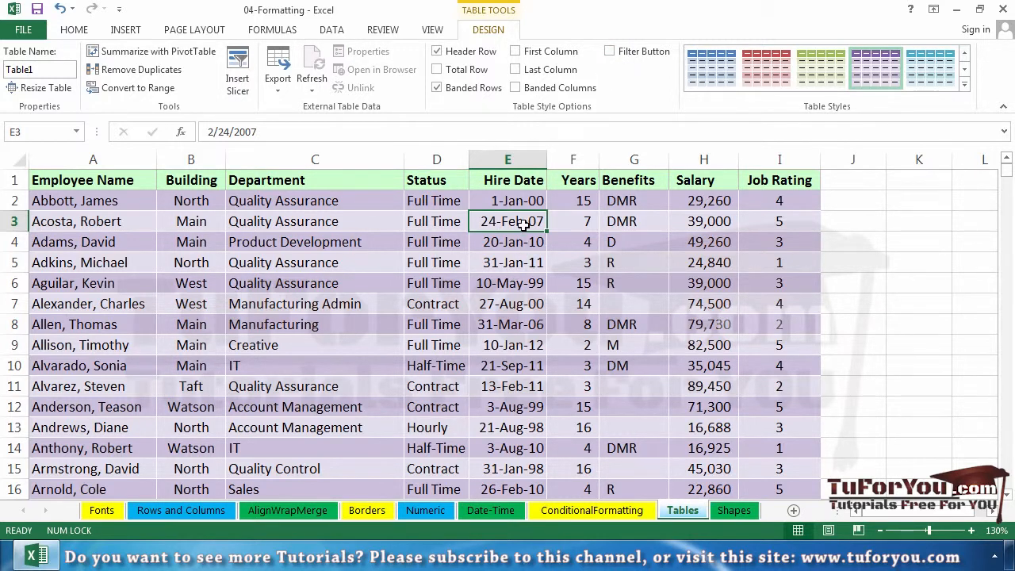
# Step: Examine how the table's column headings behave while going down and back up through the records
pyautogui.scroll(-1, 524, 224)
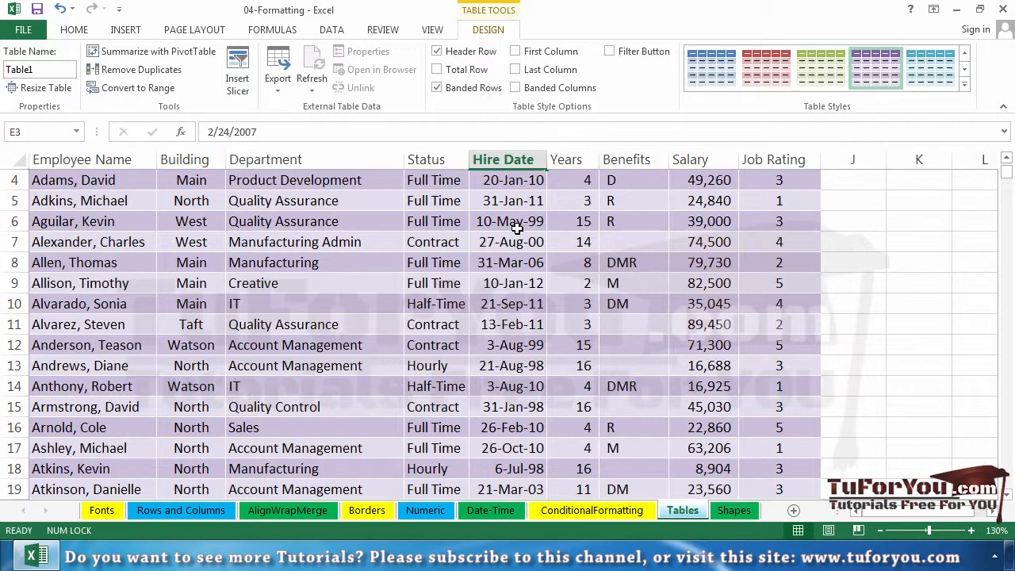
pyautogui.scroll(-6, 516, 228)
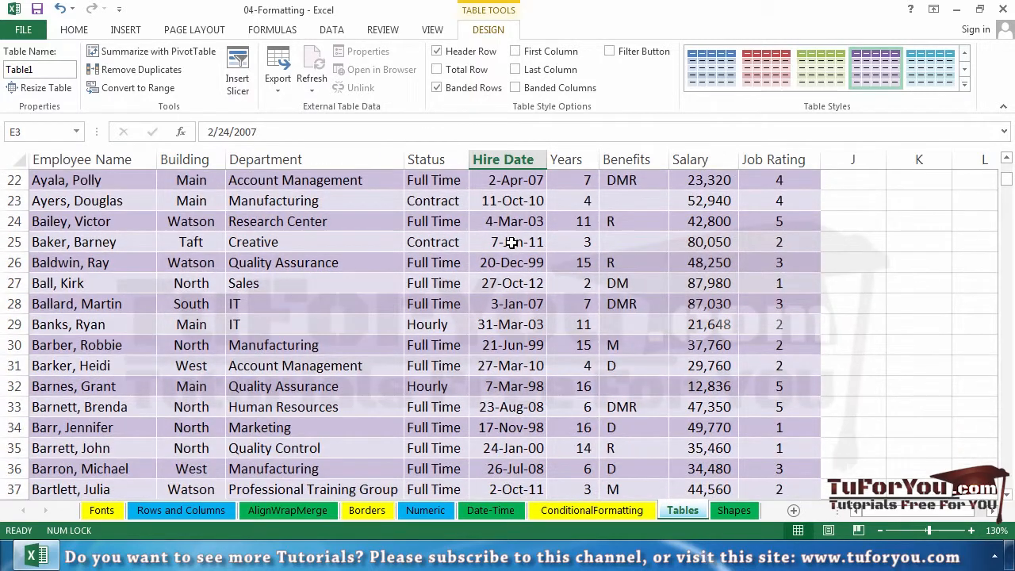
pyautogui.scroll(7, 512, 242)
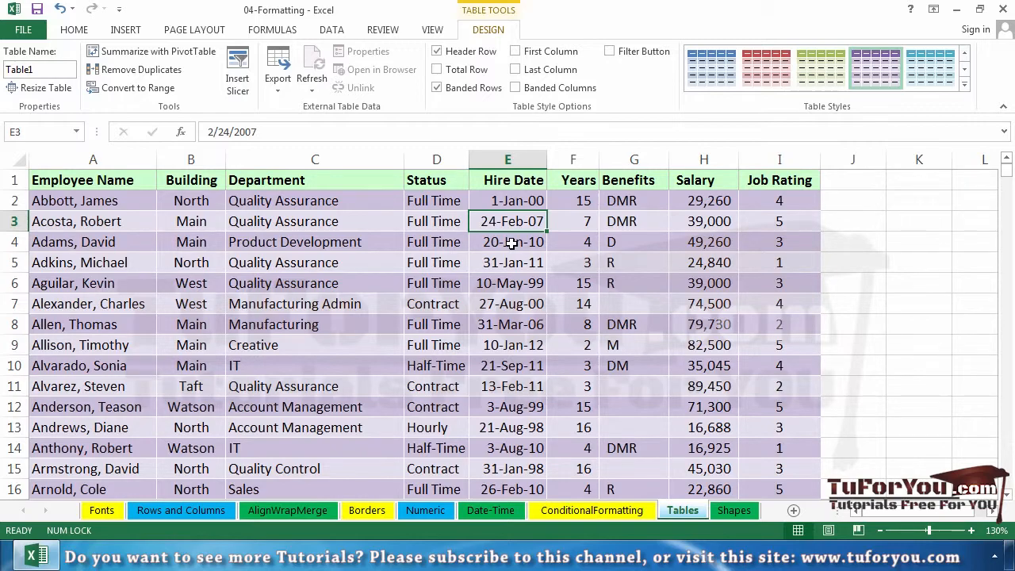
pyautogui.scroll(-12, 511, 243)
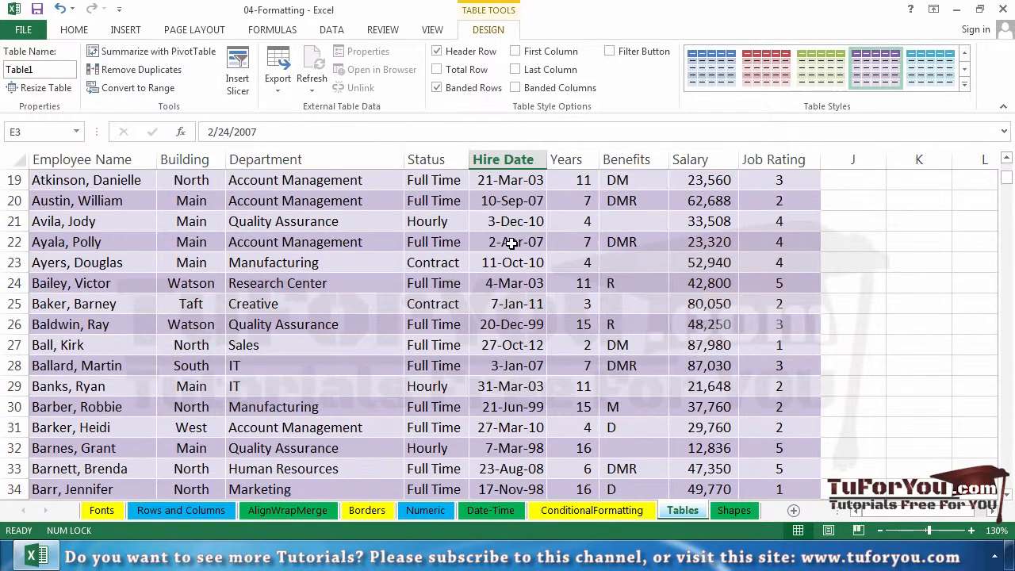
pyautogui.scroll(6, 511, 243)
pyautogui.scroll(6, 511, 243)
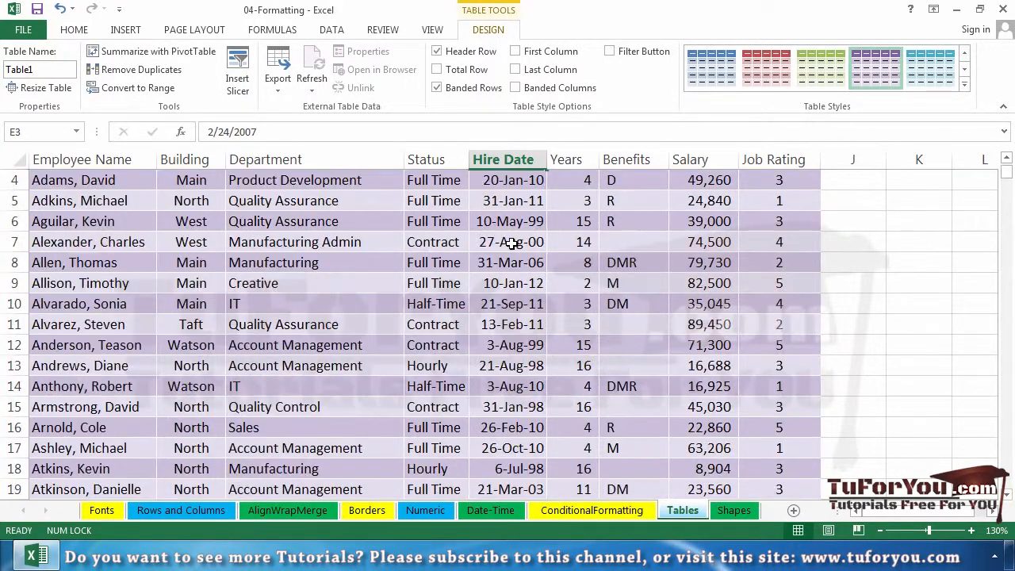
pyautogui.scroll(-1, 511, 243)
pyautogui.scroll(-4, 512, 244)
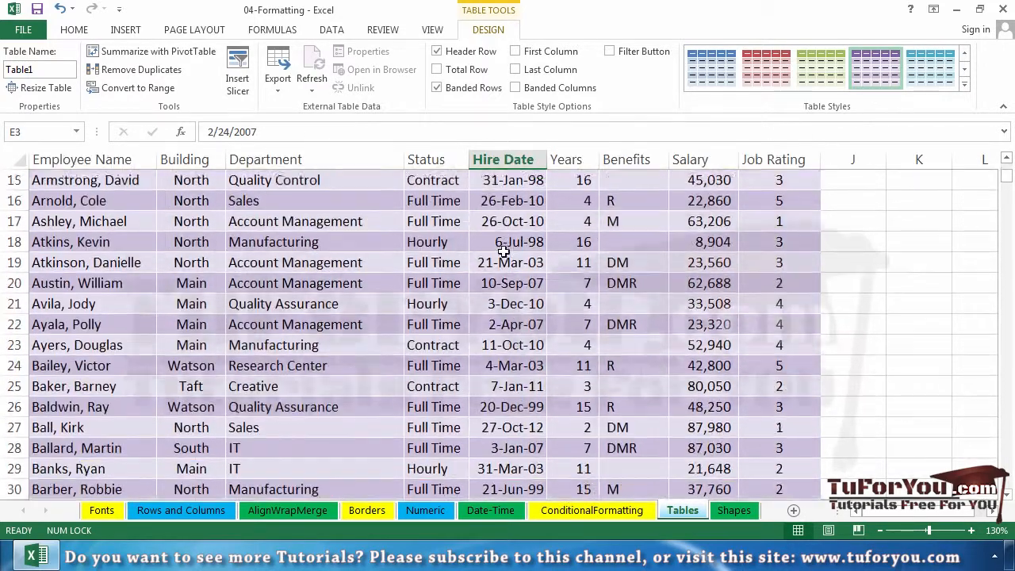
pyautogui.scroll(2, 512, 244)
pyautogui.scroll(3, 504, 251)
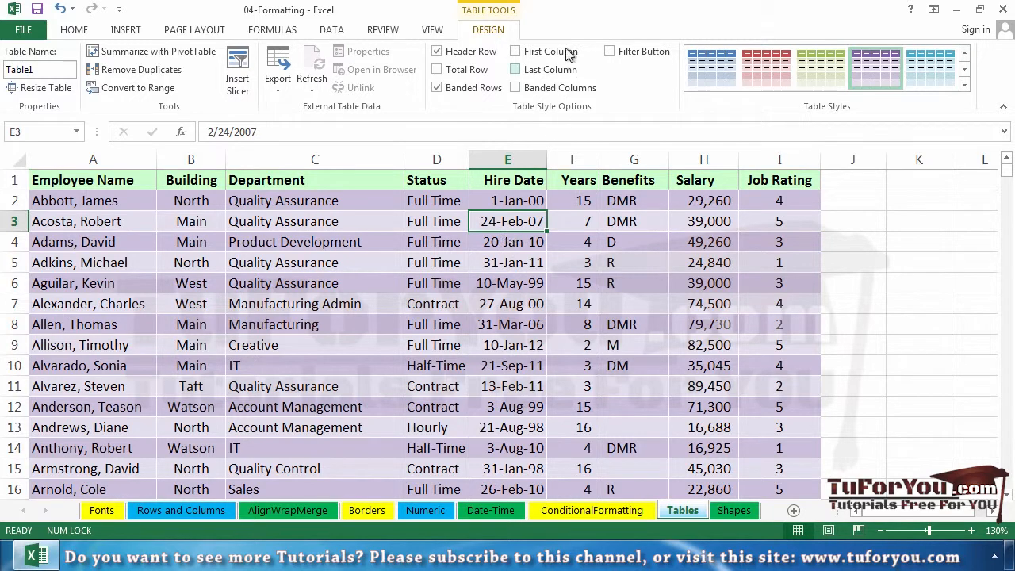
# Step: Try banded columns in place of banded rows with Table Style Medium 12, and restore the banded rows
pyautogui.click(437, 88)
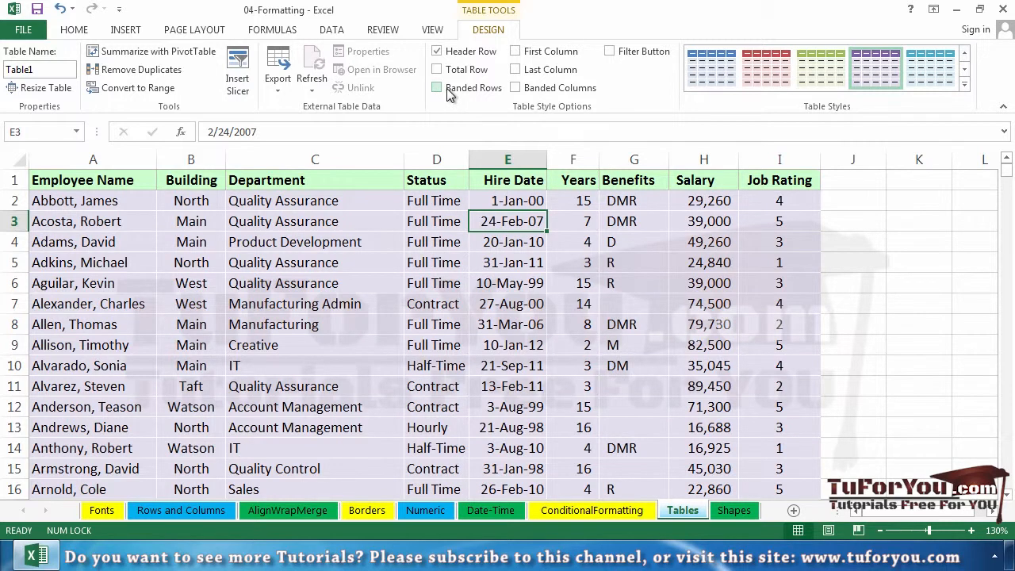
pyautogui.click(516, 88)
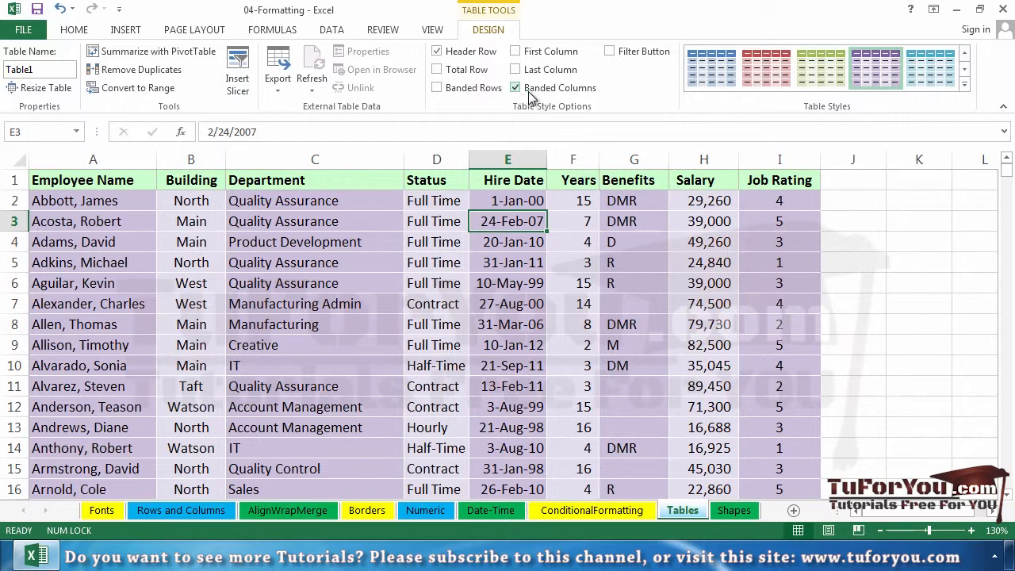
pyautogui.click(964, 87)
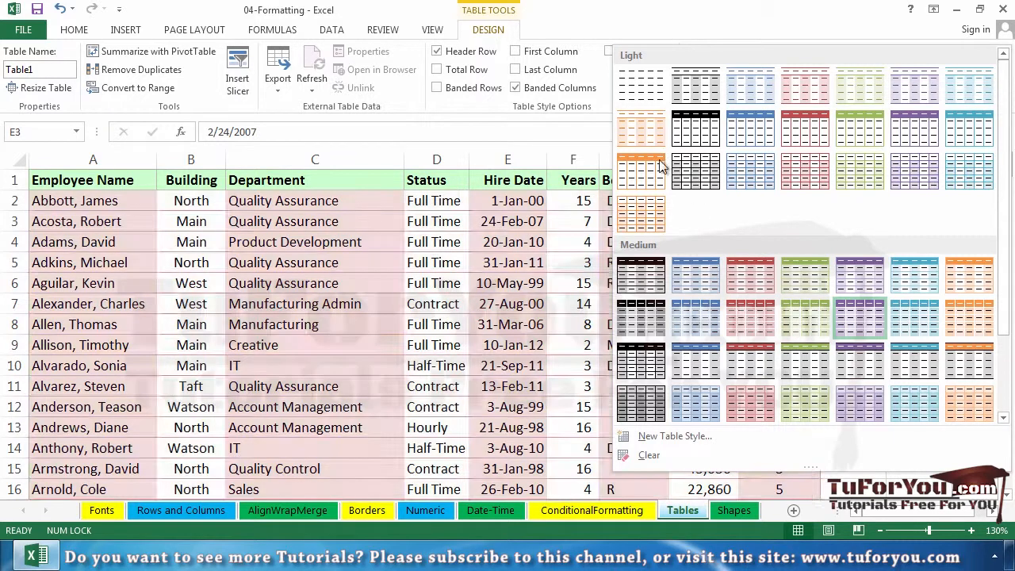
pyautogui.click(860, 317)
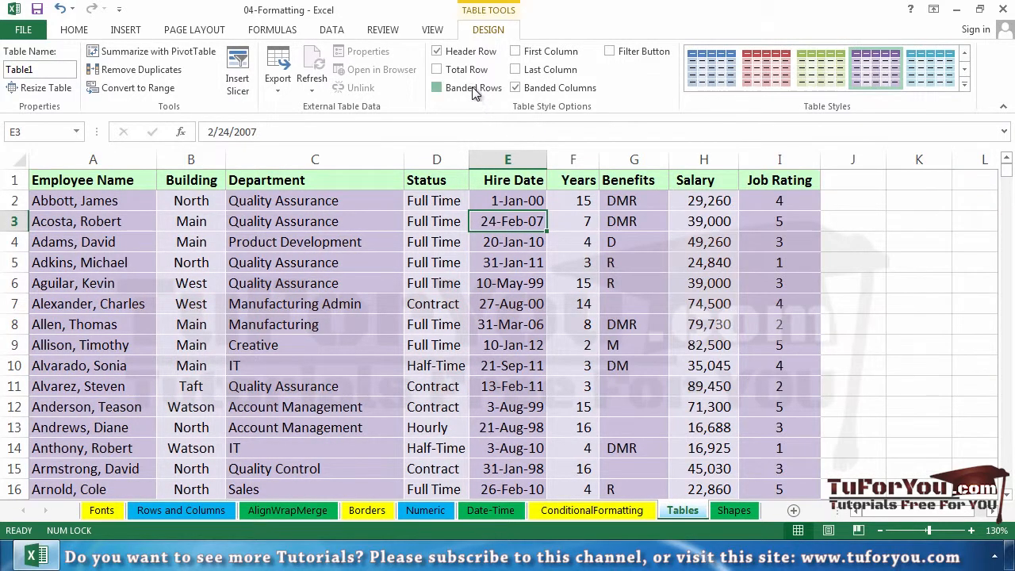
pyautogui.click(474, 89)
pyautogui.click(520, 92)
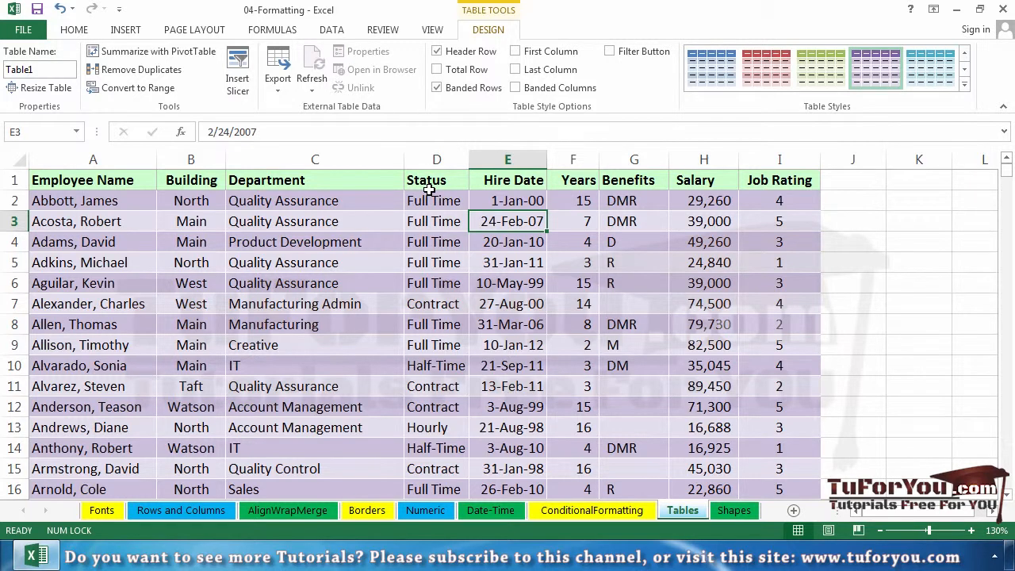
# Step: Turn on special formatting for the table's first column and apply Table Style Medium 2
pyautogui.click(558, 55)
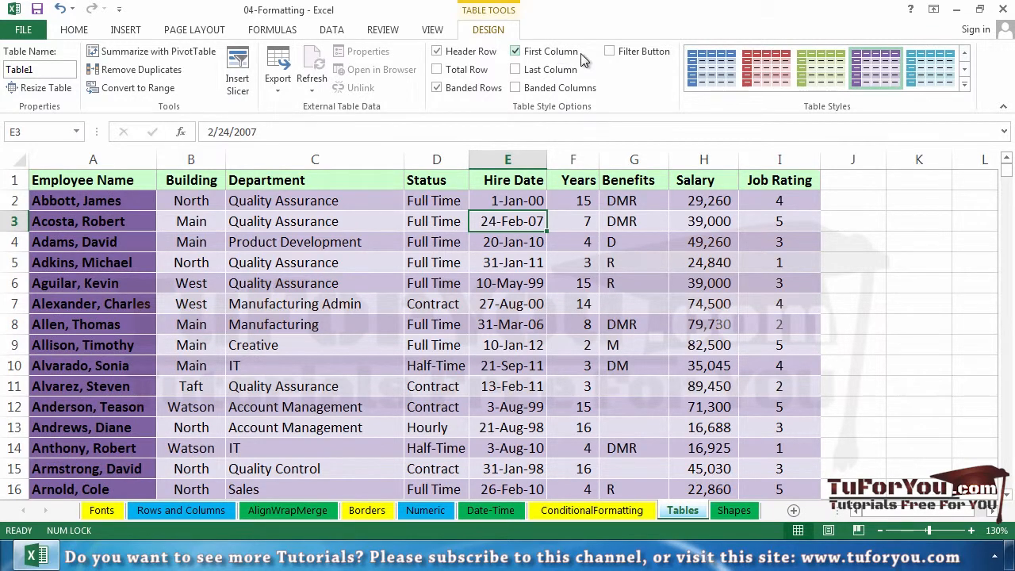
pyautogui.click(966, 84)
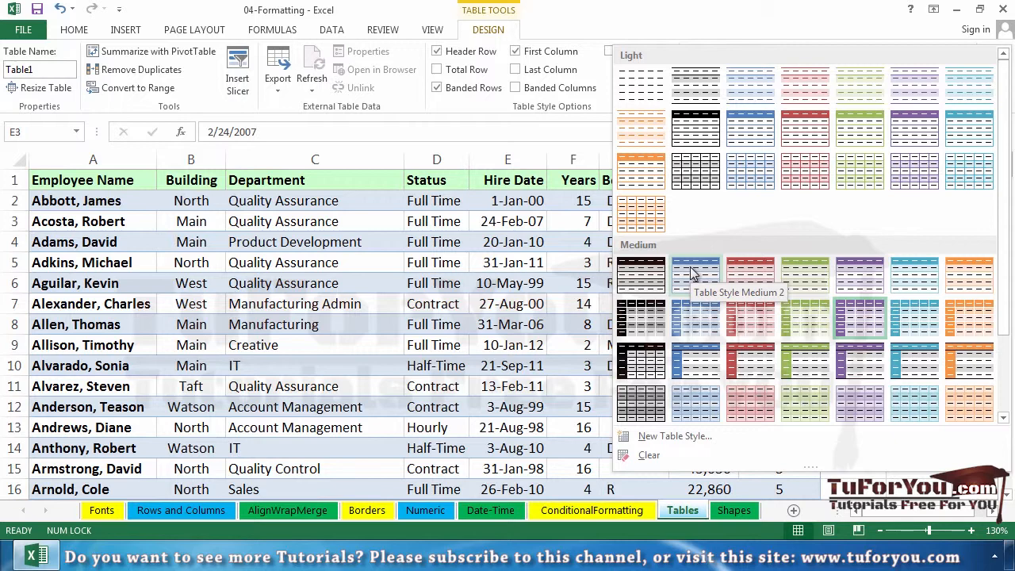
pyautogui.click(692, 273)
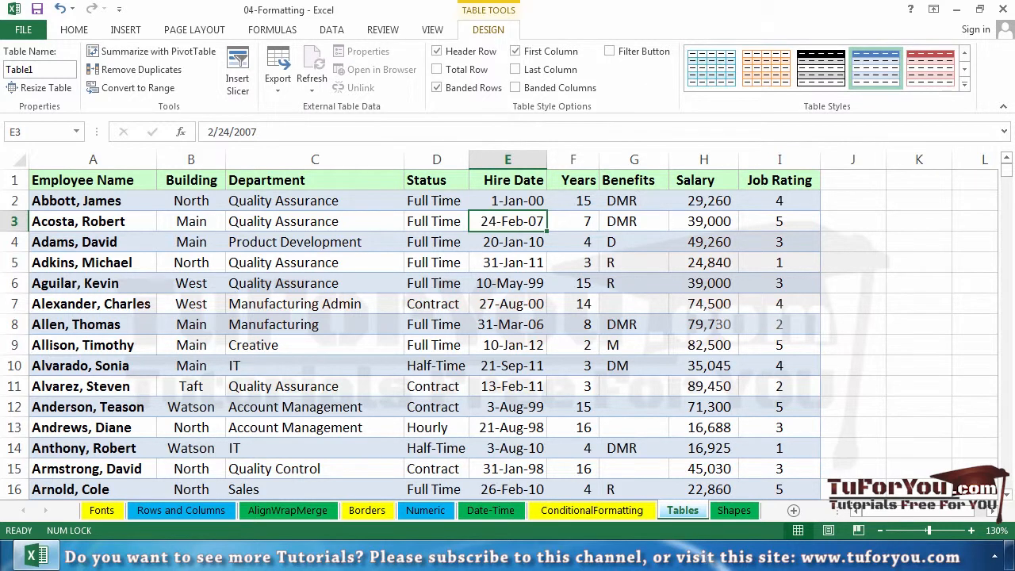
# Step: Zoom the worksheet out to 89% and bring up the commands for inserting objects
pyautogui.moveTo(928, 530); pyautogui.dragTo(920, 531)
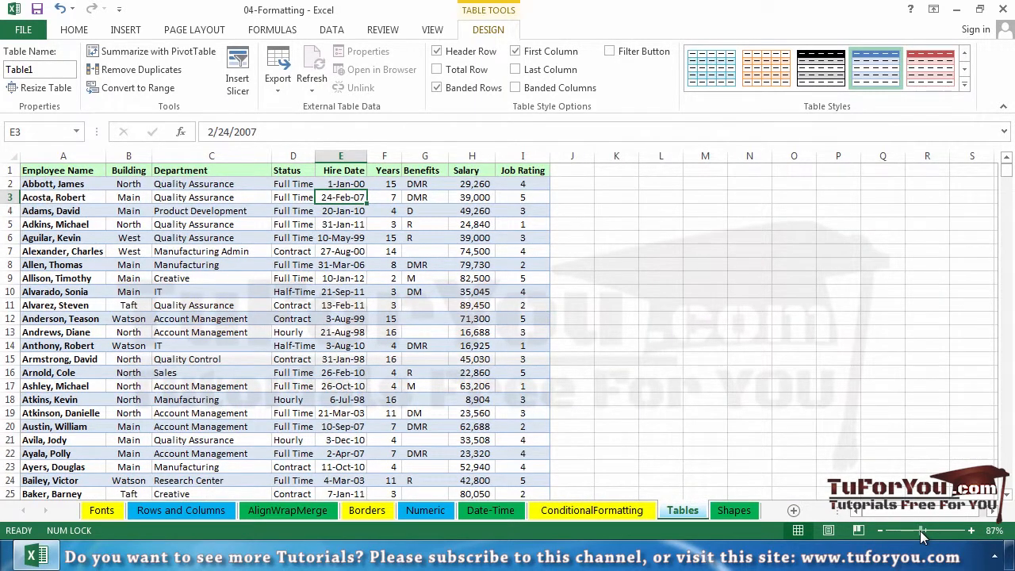
pyautogui.moveTo(920, 530); pyautogui.dragTo(922, 531)
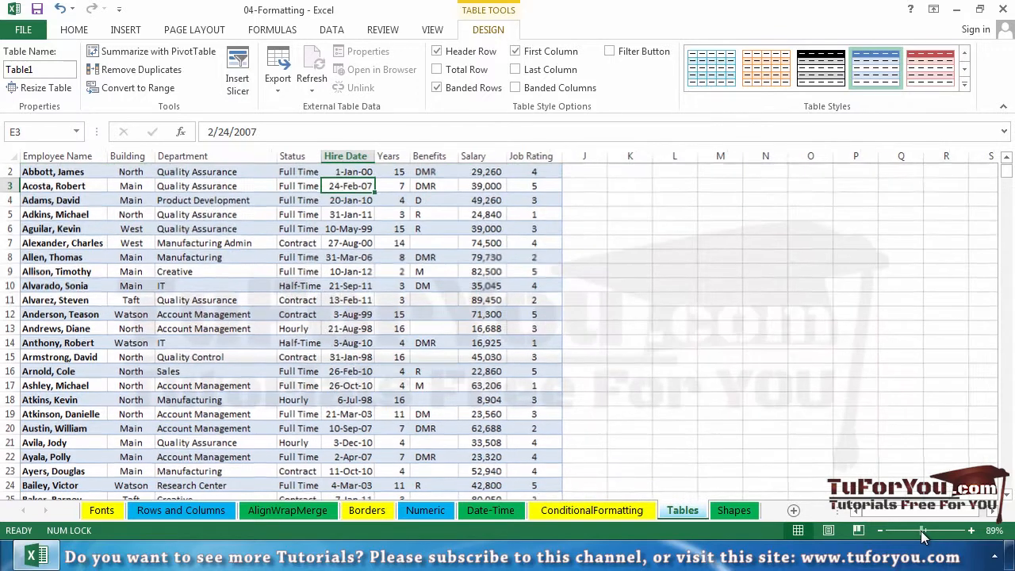
pyautogui.click(135, 30)
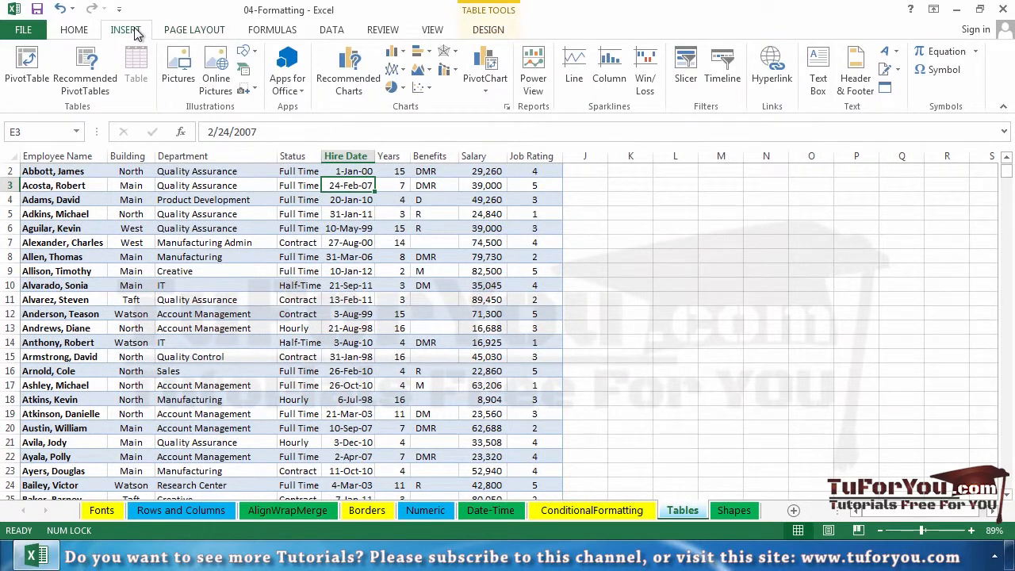
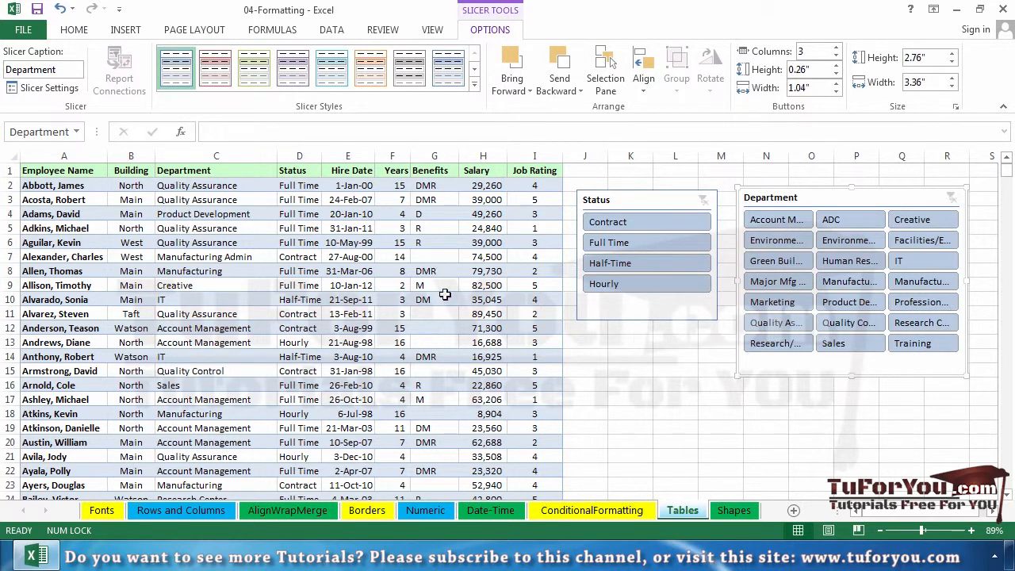
# Step: Filter the table by status to Full Time and Half-Time with the Status slicer, and clear that filter
pyautogui.click(359, 300)
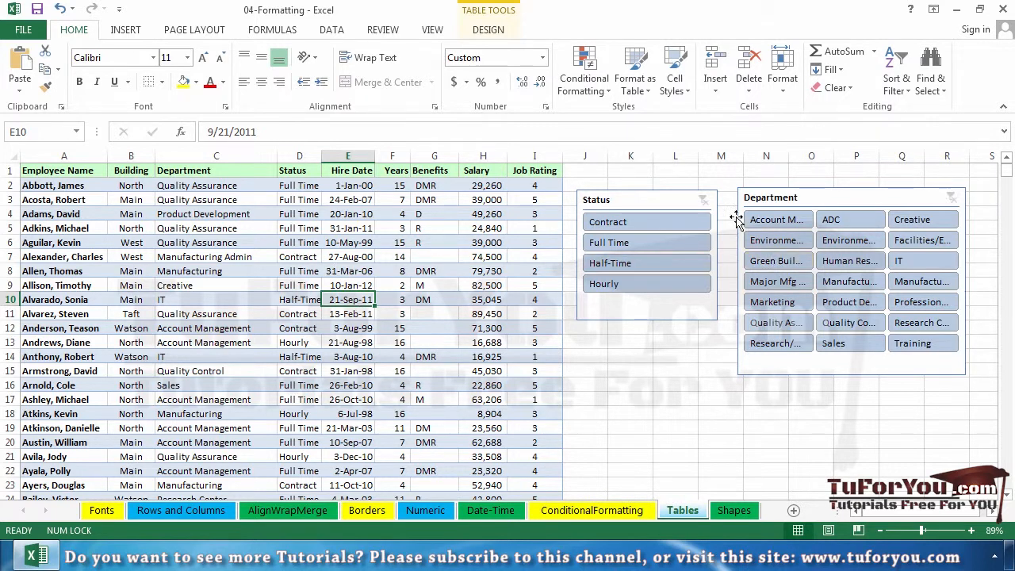
pyautogui.click(641, 199)
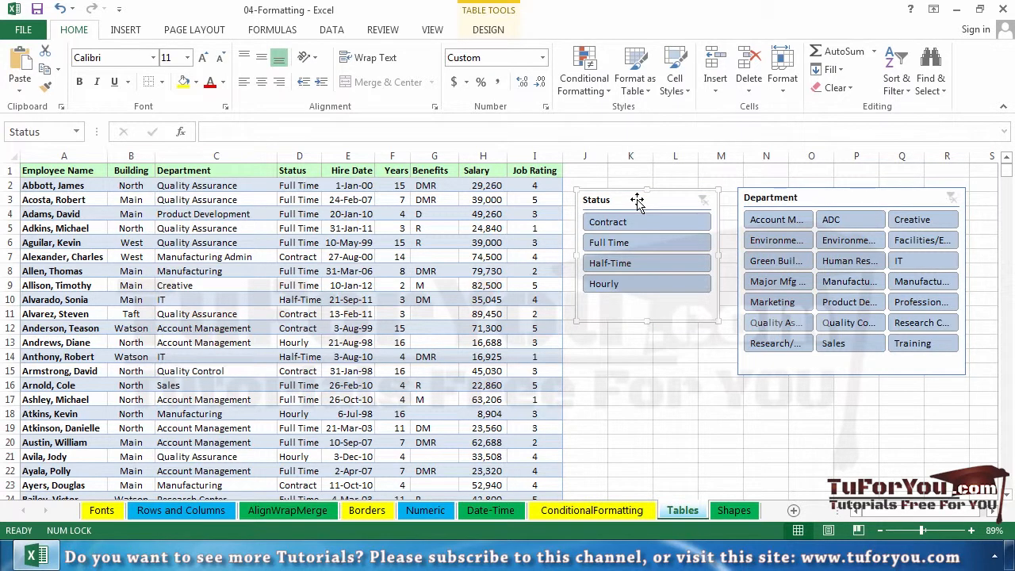
pyautogui.click(634, 244)
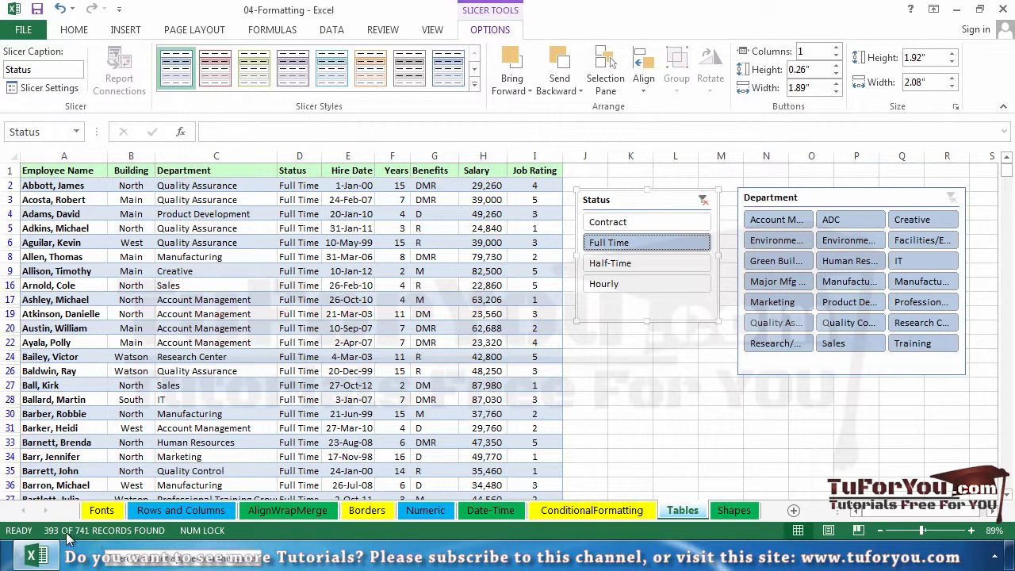
pyautogui.click(626, 262)
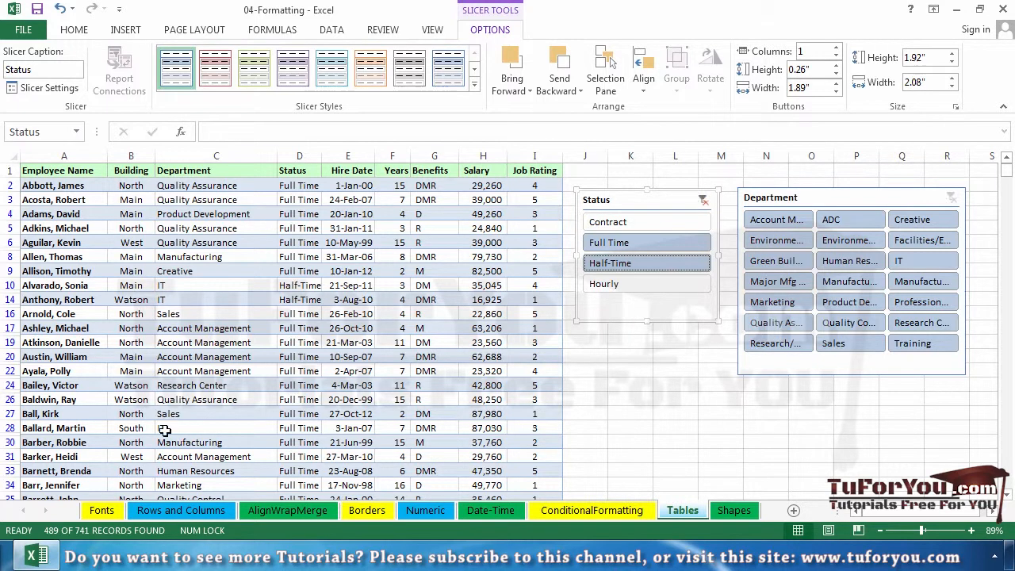
pyautogui.moveTo(70, 539)
pyautogui.click(704, 202)
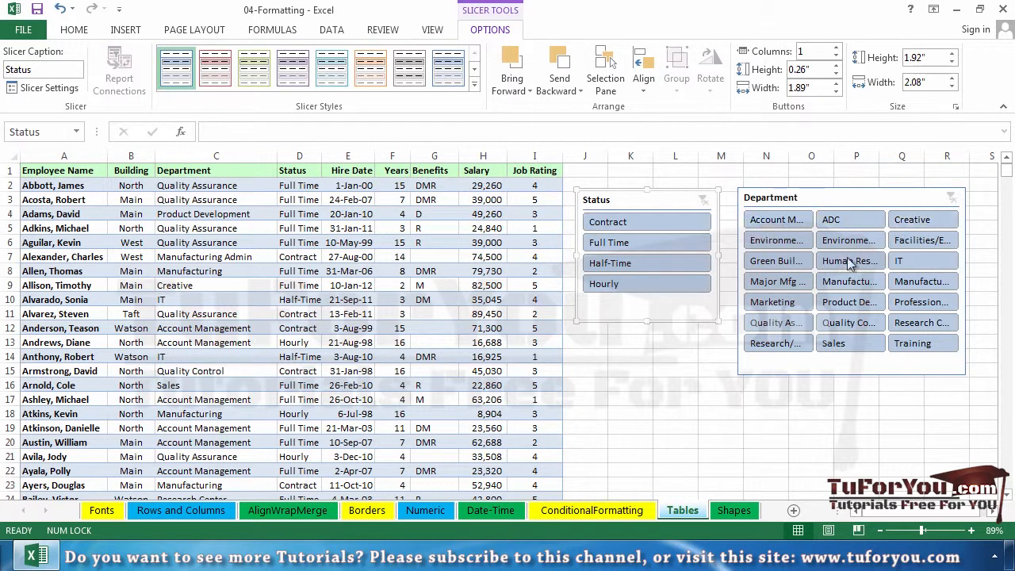
# Step: Filter the table to the Quality Assurance, Quality Control and Research Center departments, and move the Status slicer over the Department slicer's lower edge
pyautogui.click(801, 330)
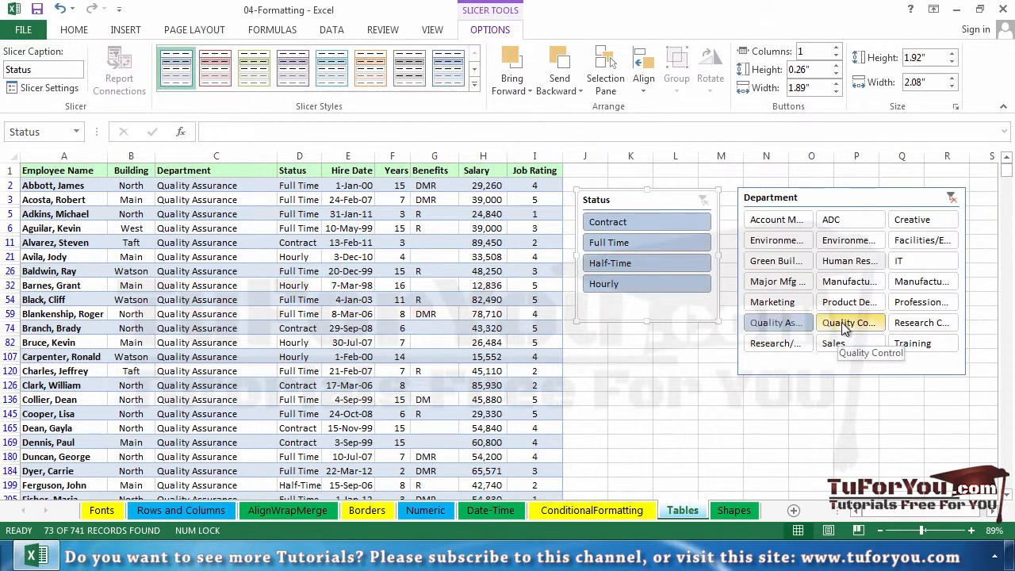
pyautogui.keyDown('ctrl'); pyautogui.click(915, 332); pyautogui.keyUp('ctrl')
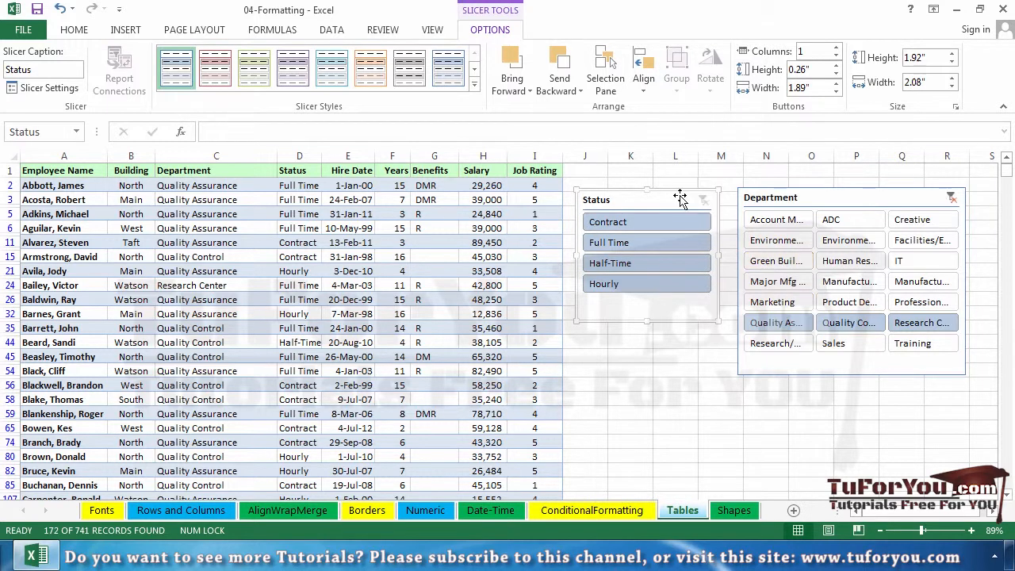
pyautogui.moveTo(685, 201); pyautogui.dragTo(947, 361)
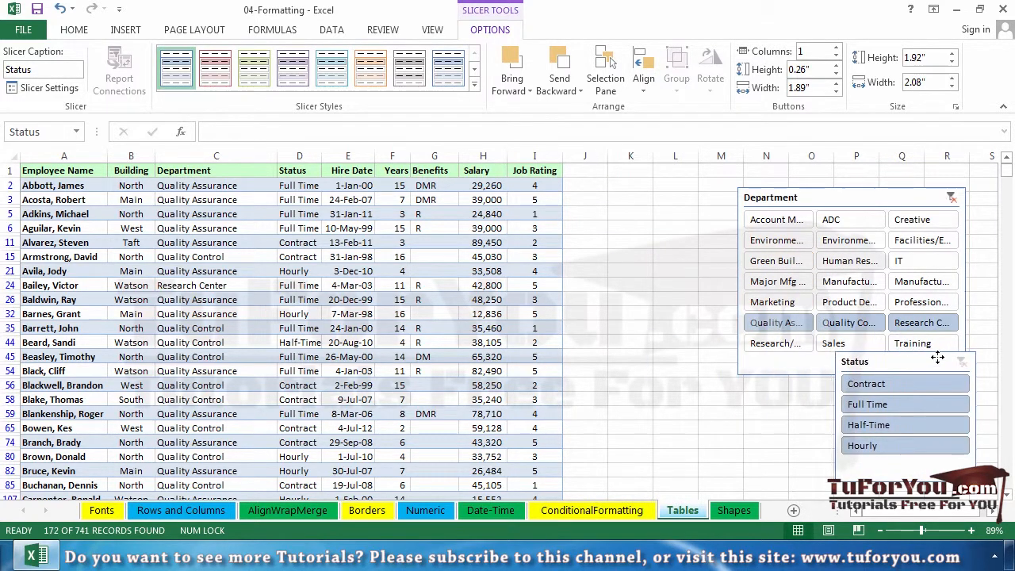
# Step: Extend the table with a new column by entering the heading NewSalary in J1
pyautogui.click(586, 172)
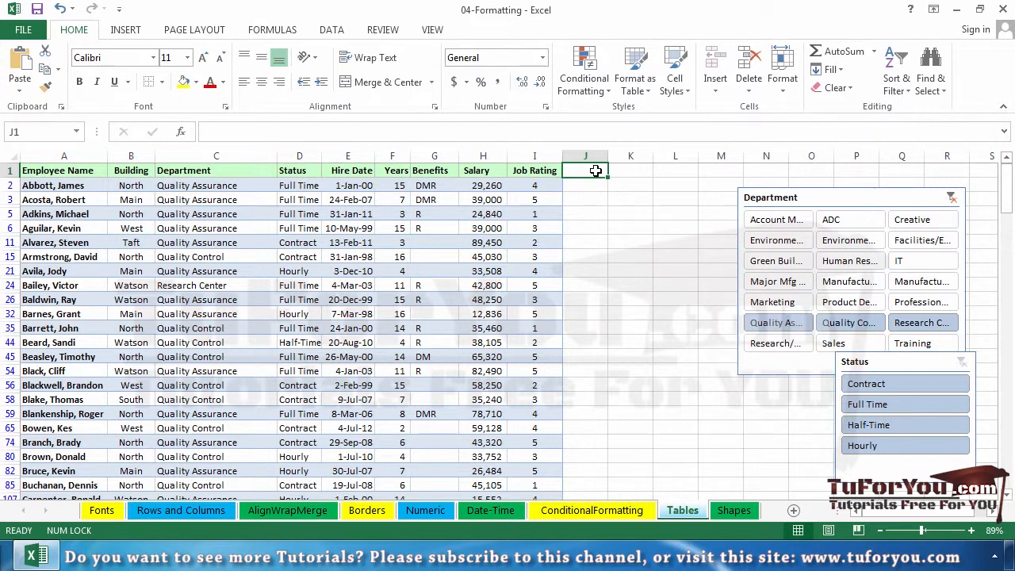
pyautogui.write('NewSal')
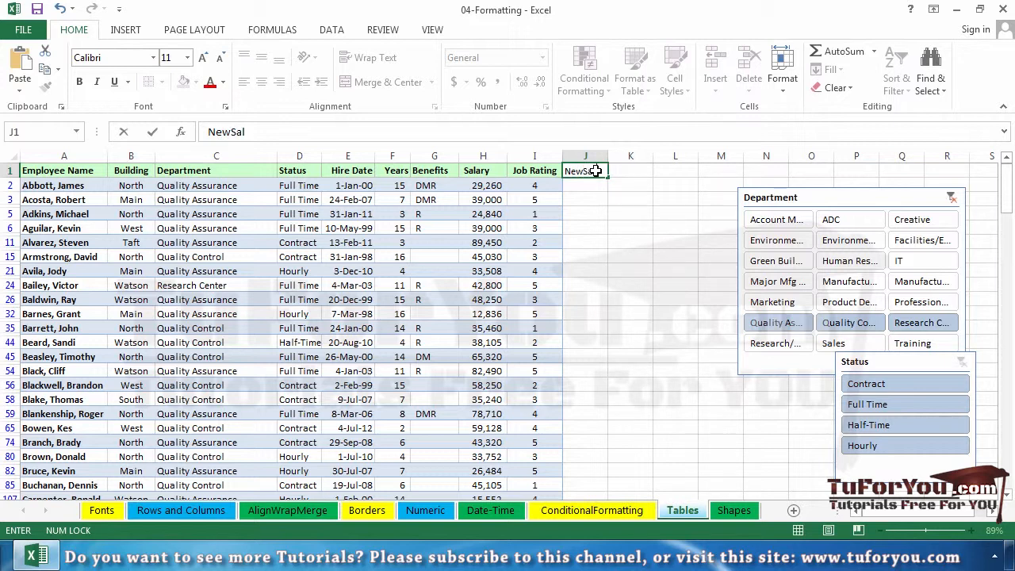
pyautogui.write('ary')
pyautogui.press('Return')
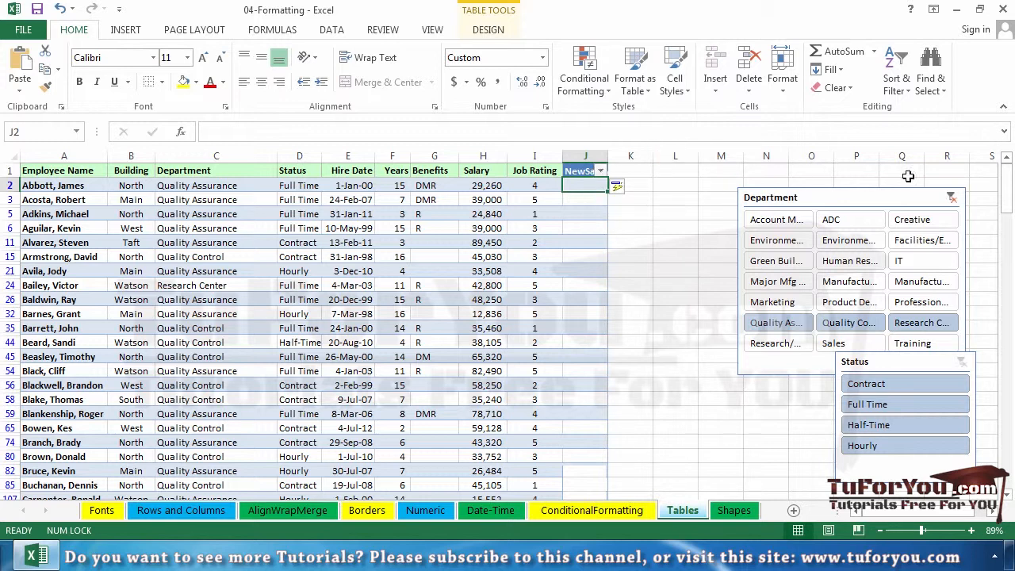
# Step: Clear the Department slicer's filter and widen column J to fit its NewSalary heading
pyautogui.click(952, 198)
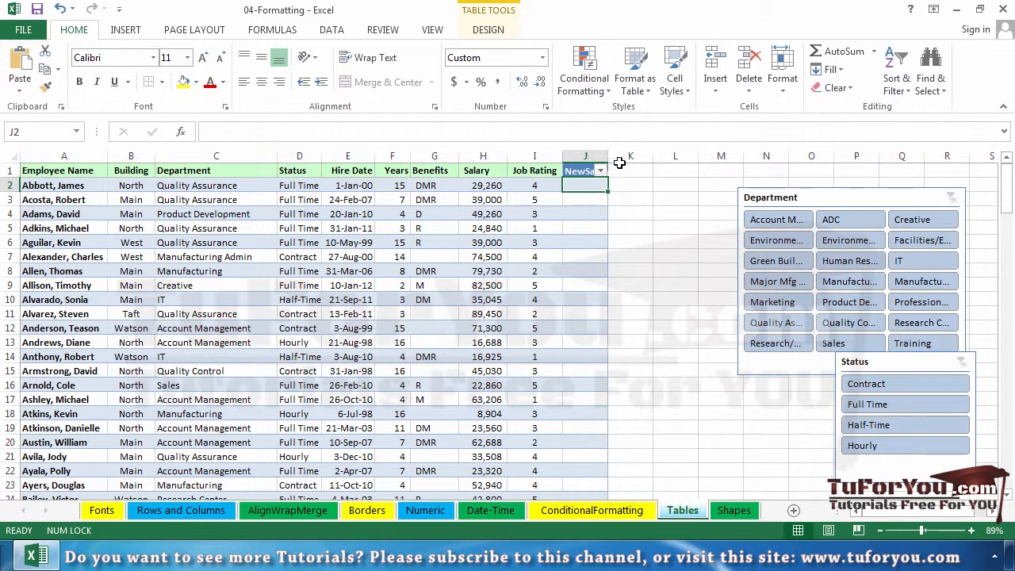
pyautogui.moveTo(609, 159); pyautogui.dragTo(639, 158)
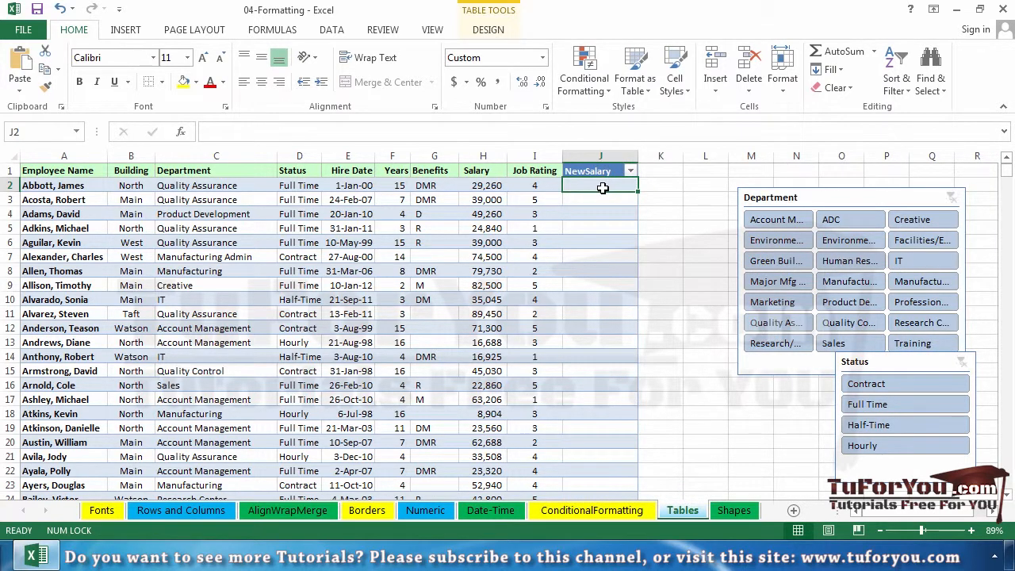
# Step: Fill the NewSalary column with the formula =H2+2000, entered in J2
pyautogui.write('=h')
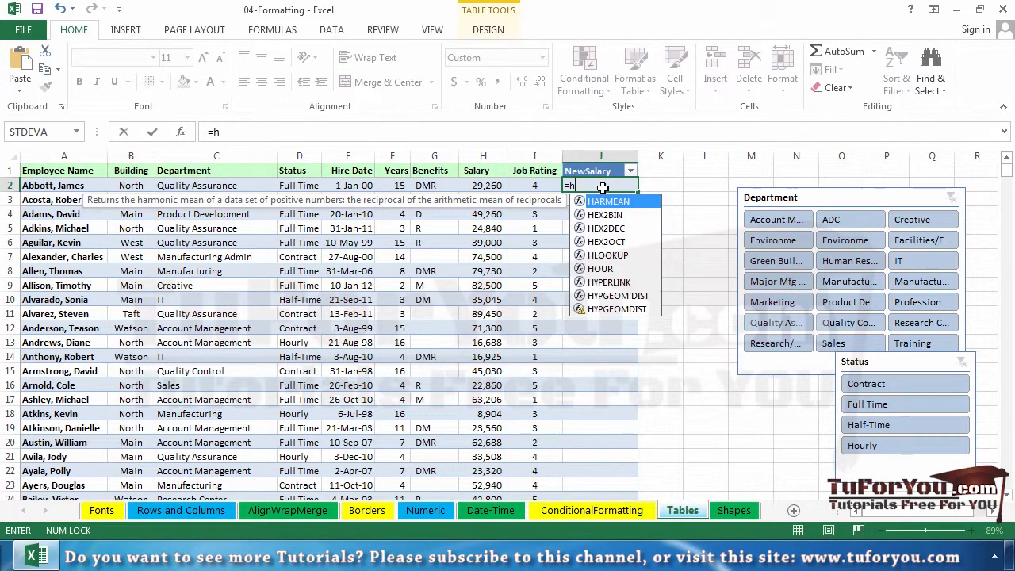
pyautogui.write('2+2000')
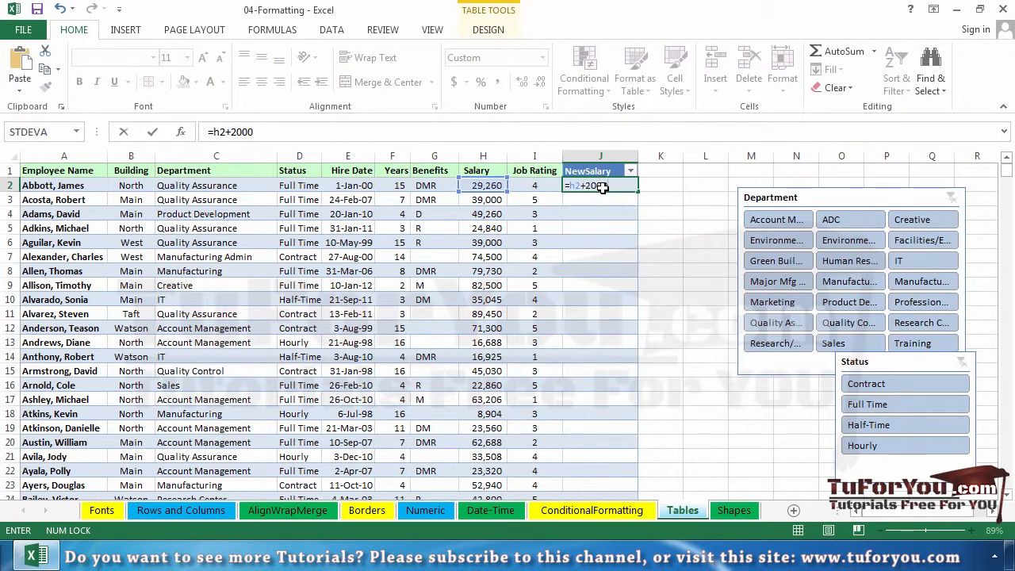
pyautogui.press('Return')
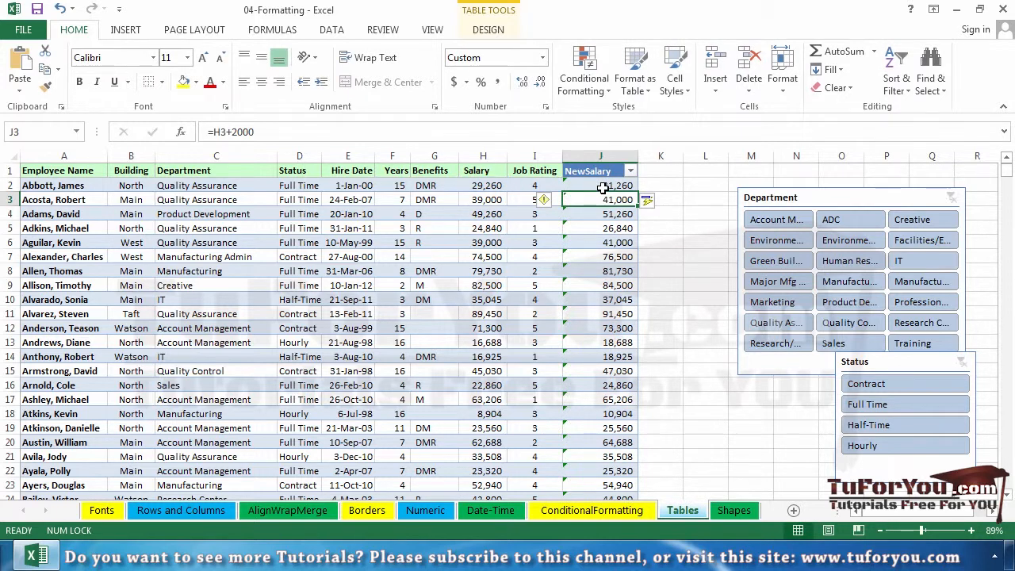
# Step: Start a new record in row 743, directly below the table's last record, by entering the employee's full name
pyautogui.scroll(-13, 610, 238)
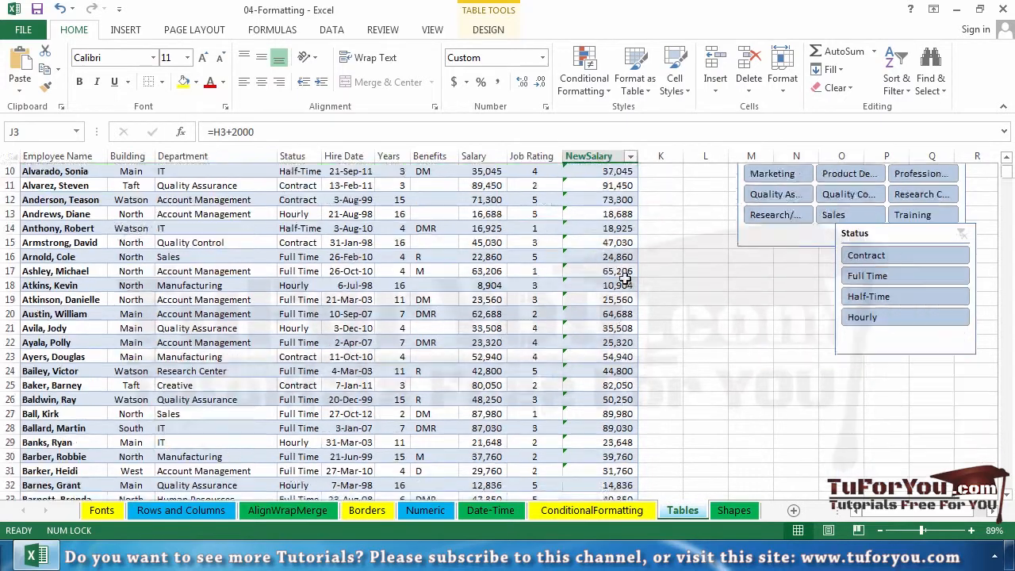
pyautogui.scroll(-20, 617, 293)
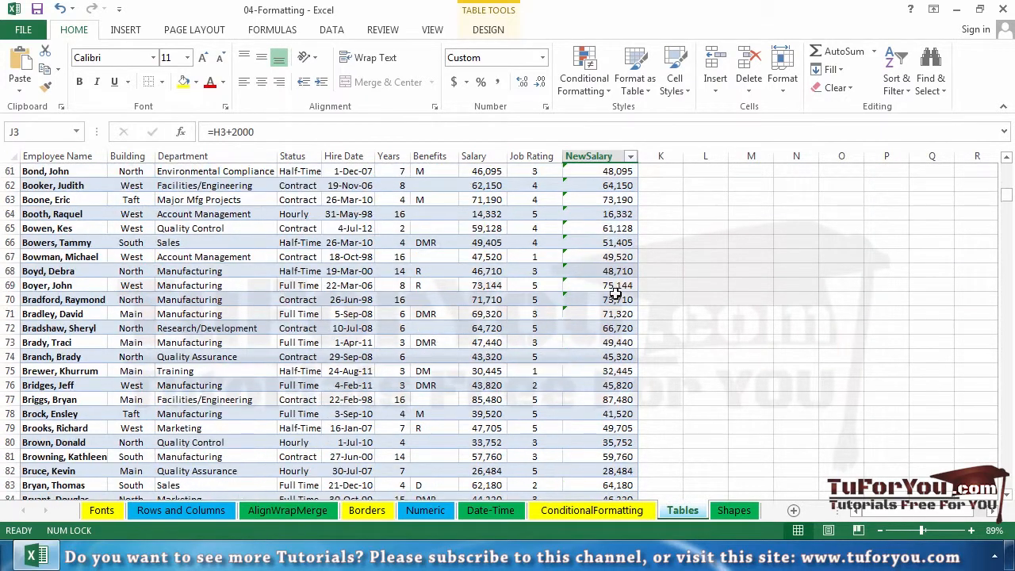
pyautogui.scroll(-13, 603, 304)
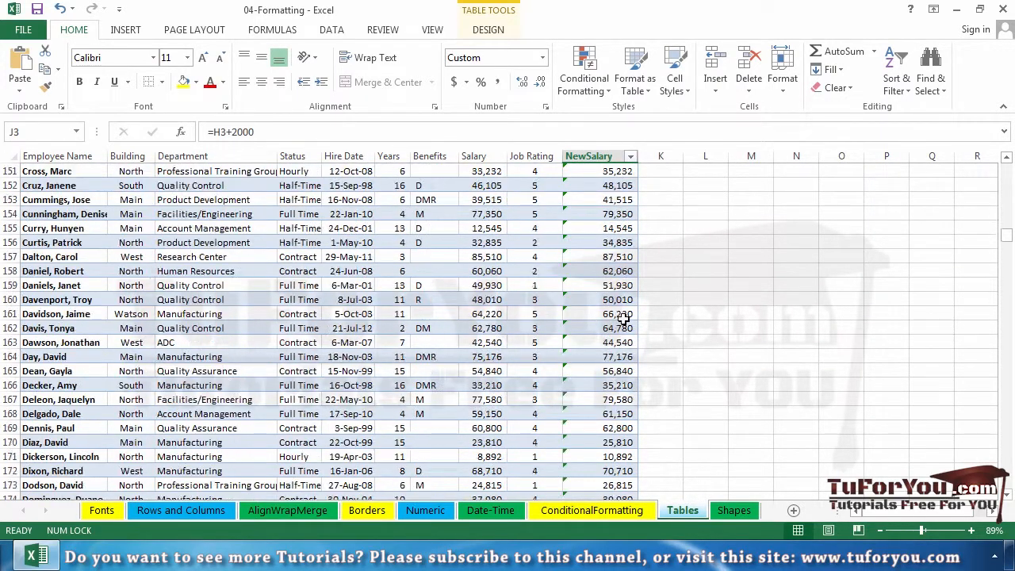
pyautogui.hotkey('ctrl', 'Down')
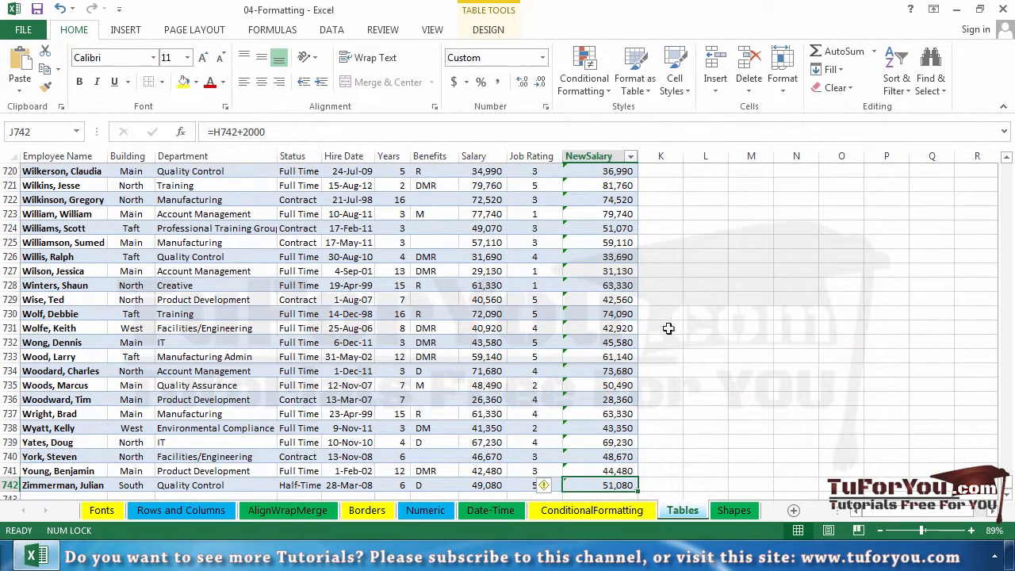
pyautogui.scroll(-2, 603, 460)
pyautogui.click(50, 412)
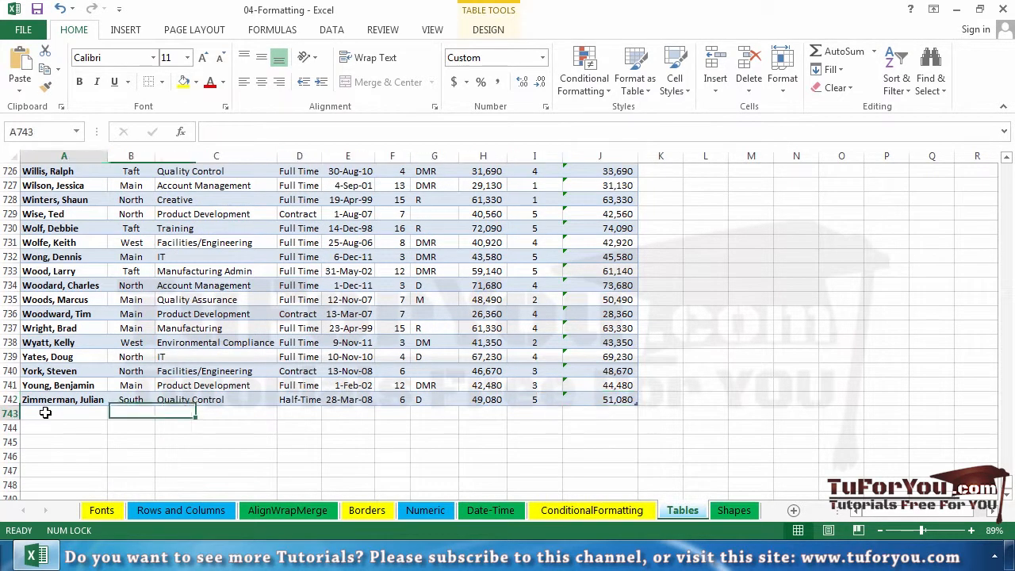
pyautogui.write('Smith, Koleen')
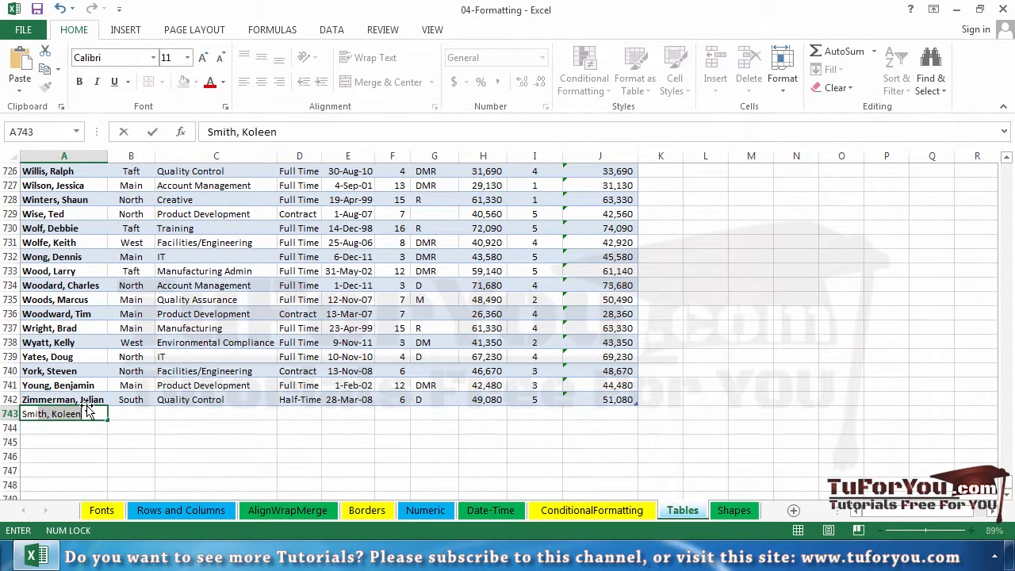
pyautogui.write('Max')
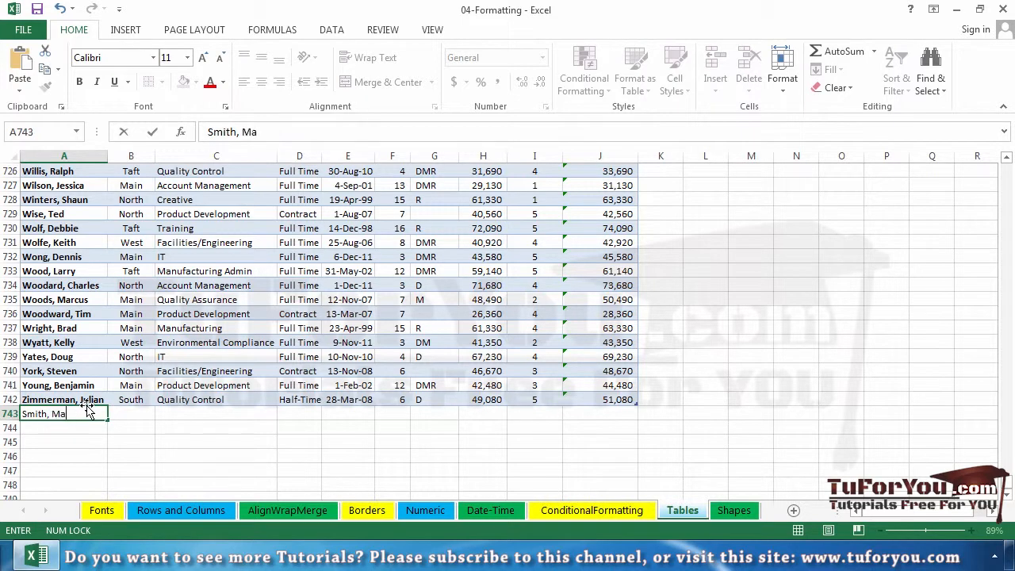
pyautogui.press('Tab')
pyautogui.press('Tab')
pyautogui.press('Tab')
pyautogui.press('Tab')
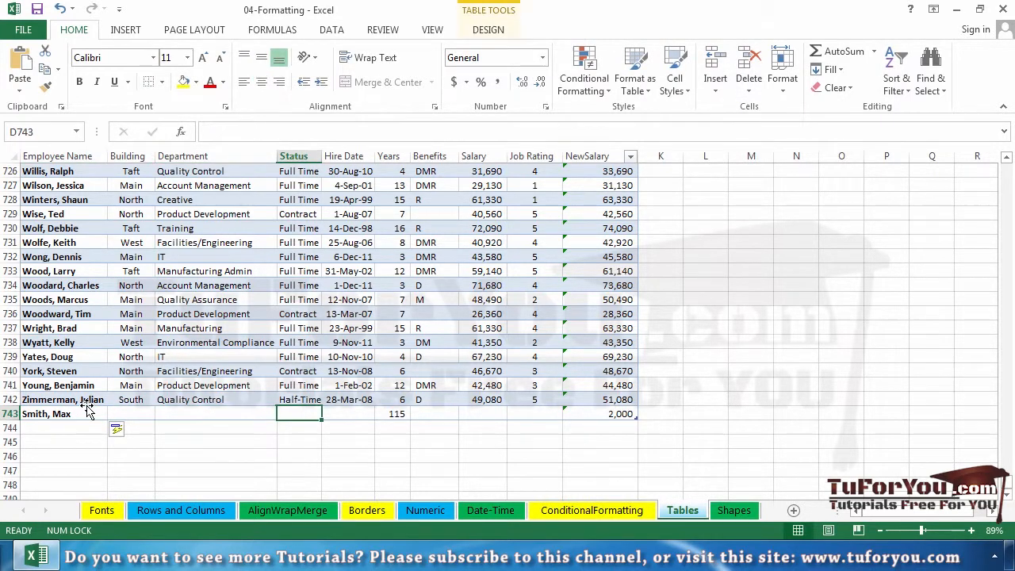
# Step: Enter the hire date 2/3/11 and the salary 55000 for the new record in row 743
pyautogui.write('2/3/11')
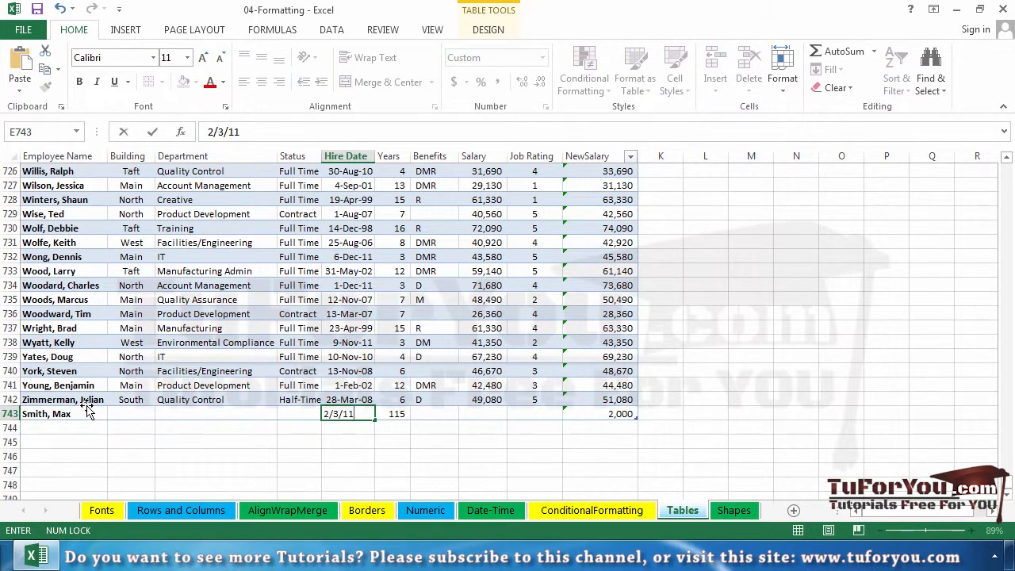
pyautogui.press('Tab')
pyautogui.press('Tab')
pyautogui.press('Tab')
pyautogui.write('55000')
pyautogui.press('Return')
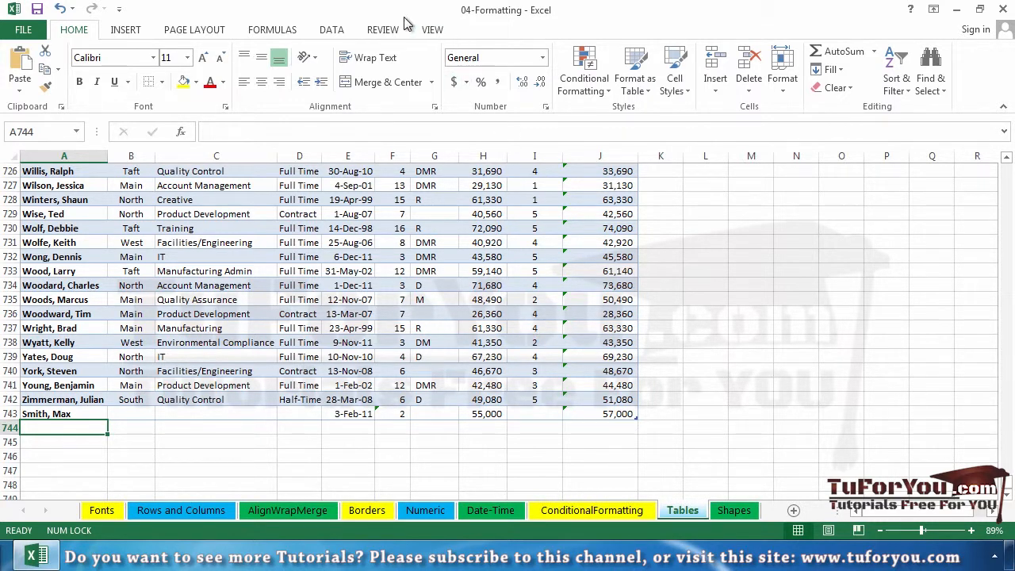
# Step: Turn on the total row for the employee table
pyautogui.click(433, 356)
pyautogui.click(488, 30)
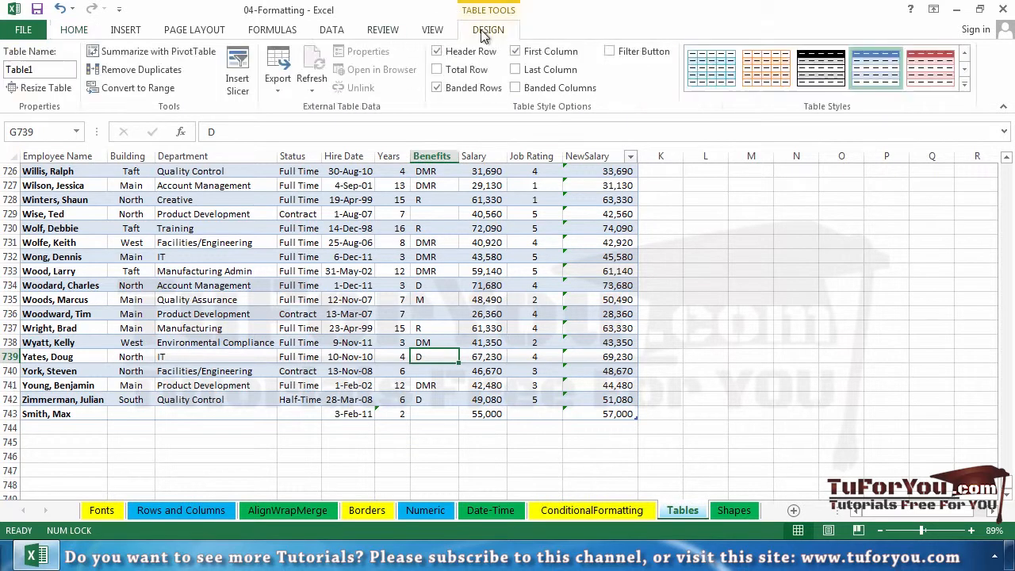
pyautogui.click(453, 70)
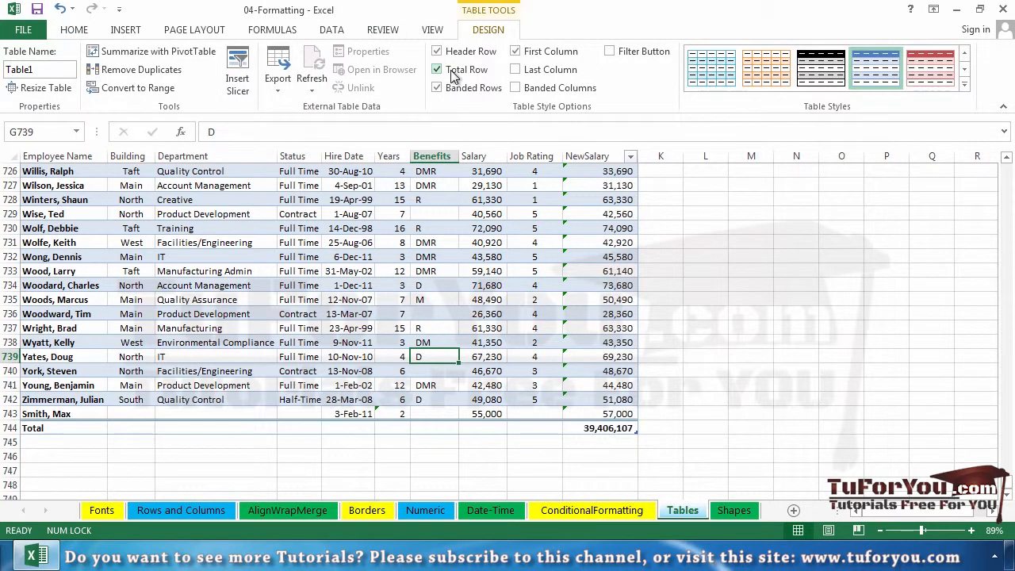
# Step: Change the NewSalary column's total in J744 to Average
pyautogui.click(608, 429)
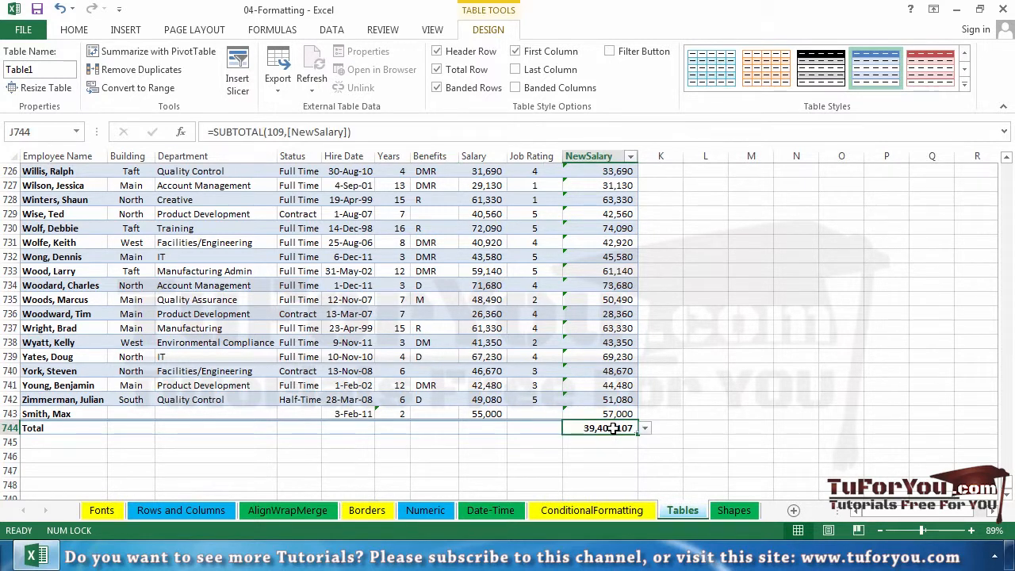
pyautogui.click(644, 429)
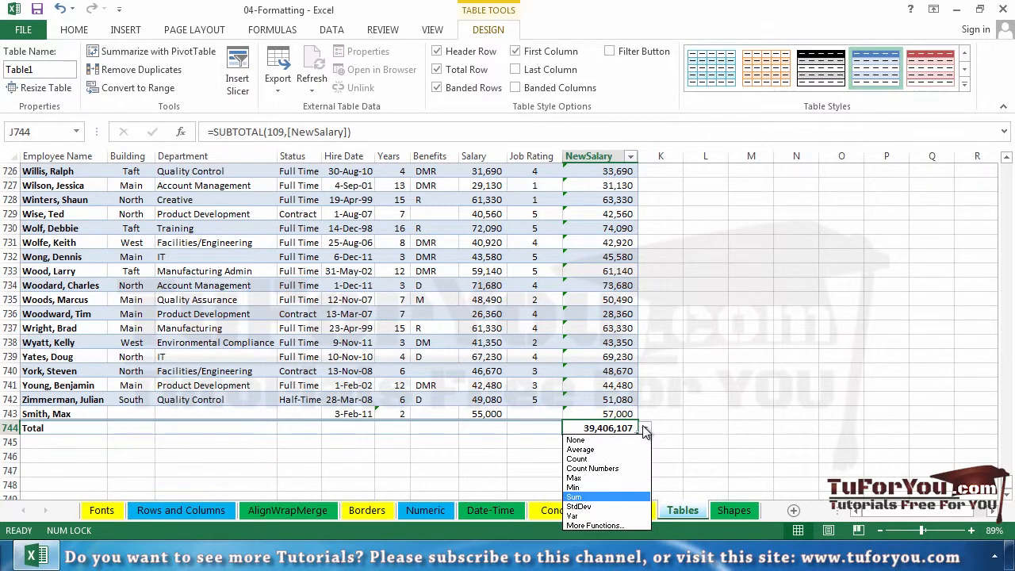
pyautogui.click(611, 449)
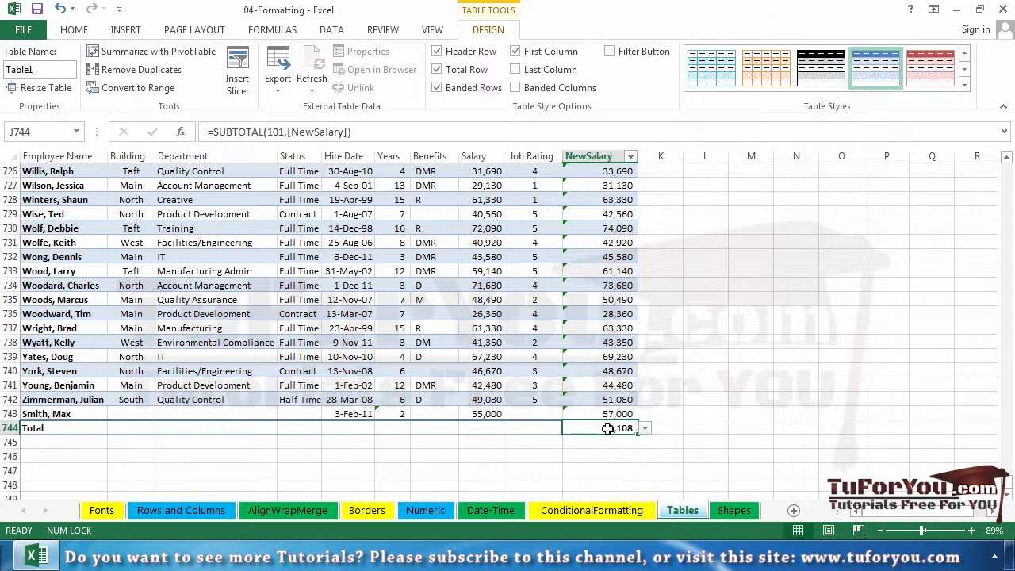
# Step: Copy the Average total from NewSalary across to the Years column, and clear the total under Benefits
pyautogui.moveTo(637, 433); pyautogui.dragTo(389, 429)
pyautogui.click(433, 432)
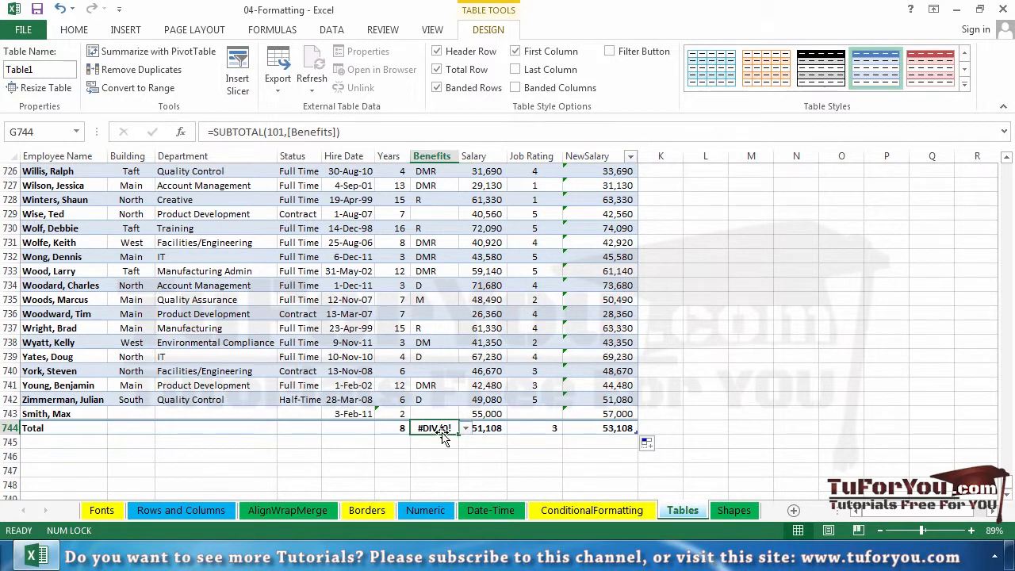
pyautogui.press('Delete')
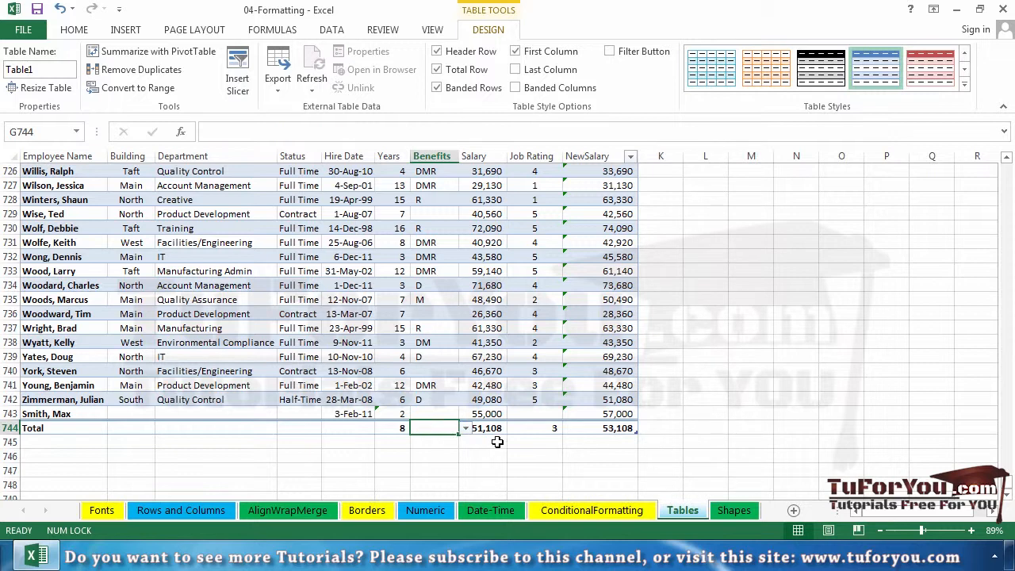
# Step: Change the Years column's total in F744 to Sum
pyautogui.click(396, 427)
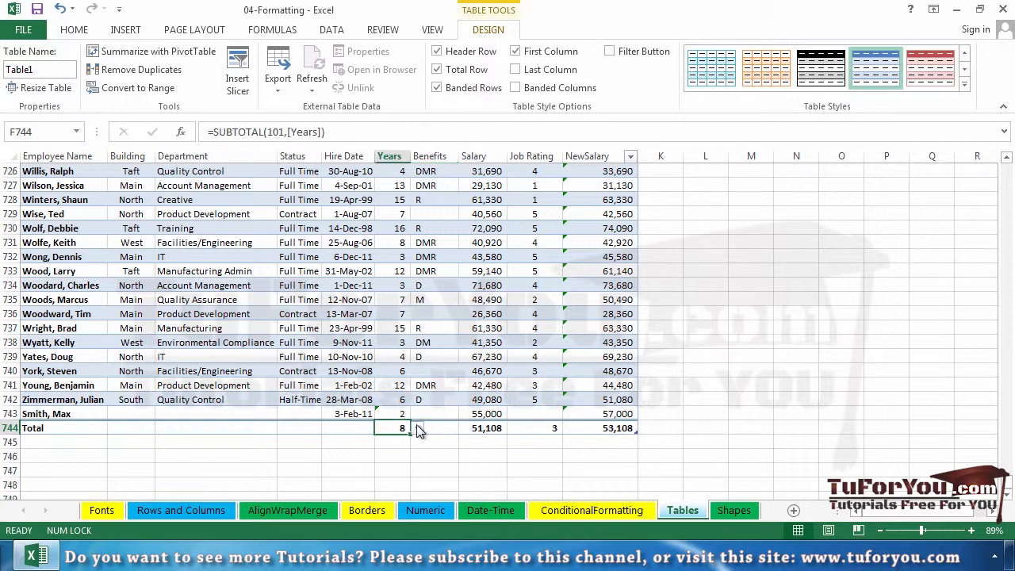
pyautogui.click(417, 428)
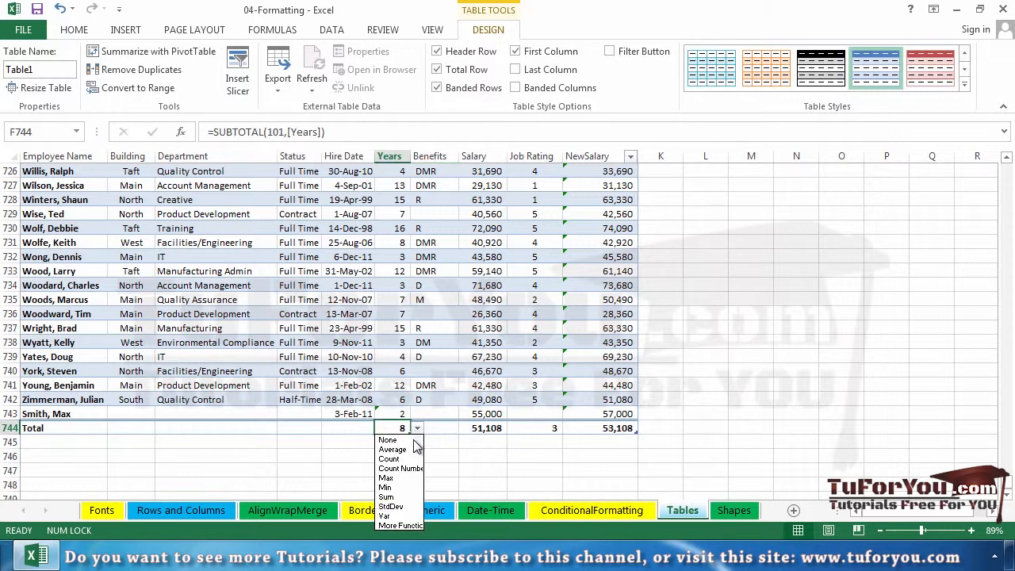
pyautogui.click(412, 496)
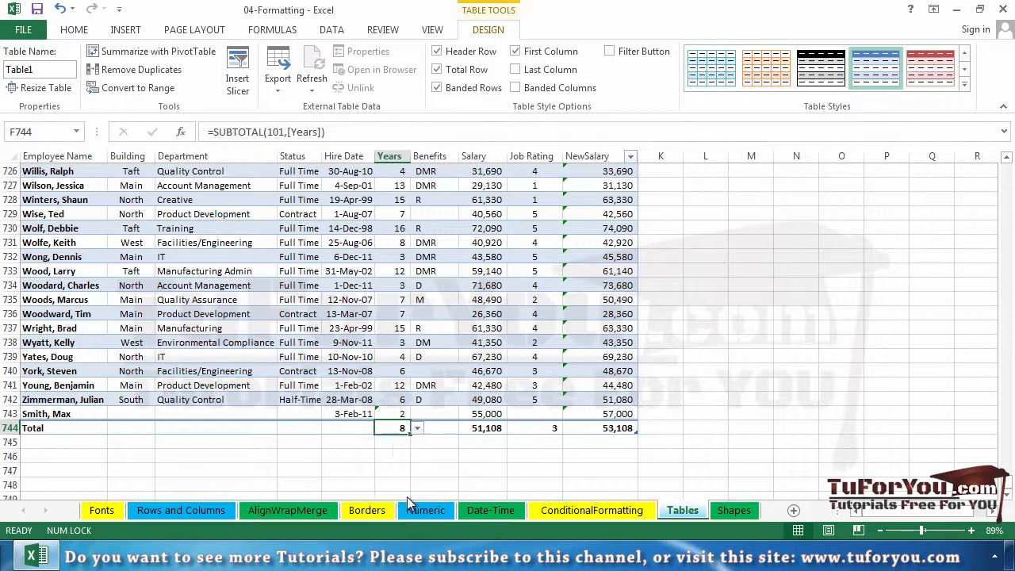
pyautogui.click(479, 460)
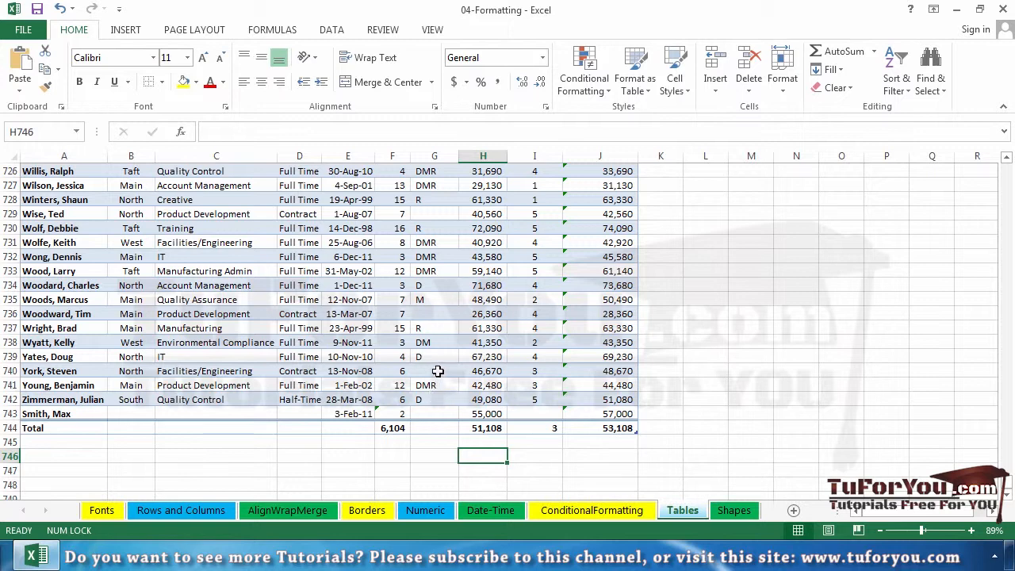
# Step: Turn off the employee table's total row and enter a new employee's name in A744
pyautogui.click(437, 371)
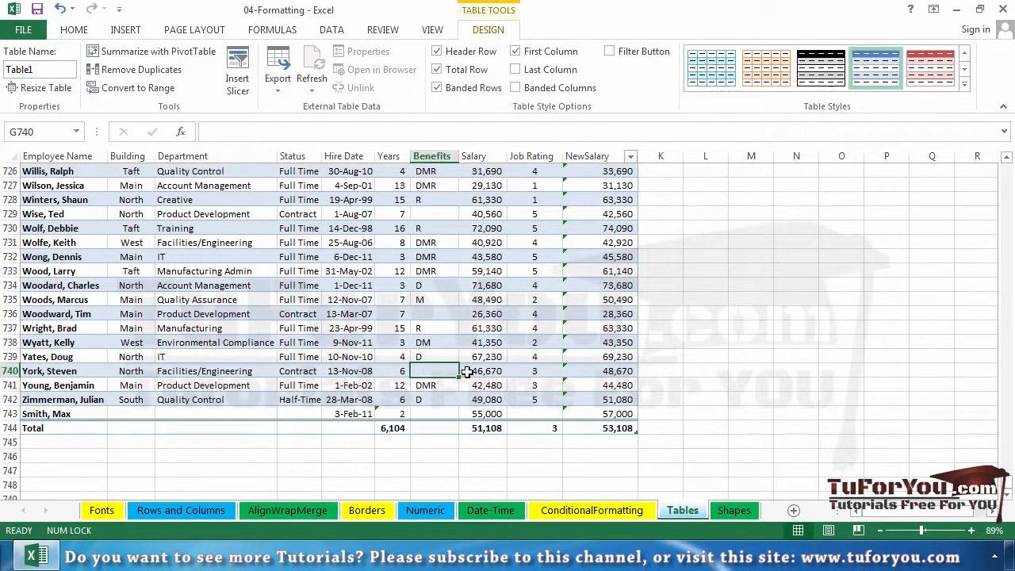
pyautogui.click(437, 70)
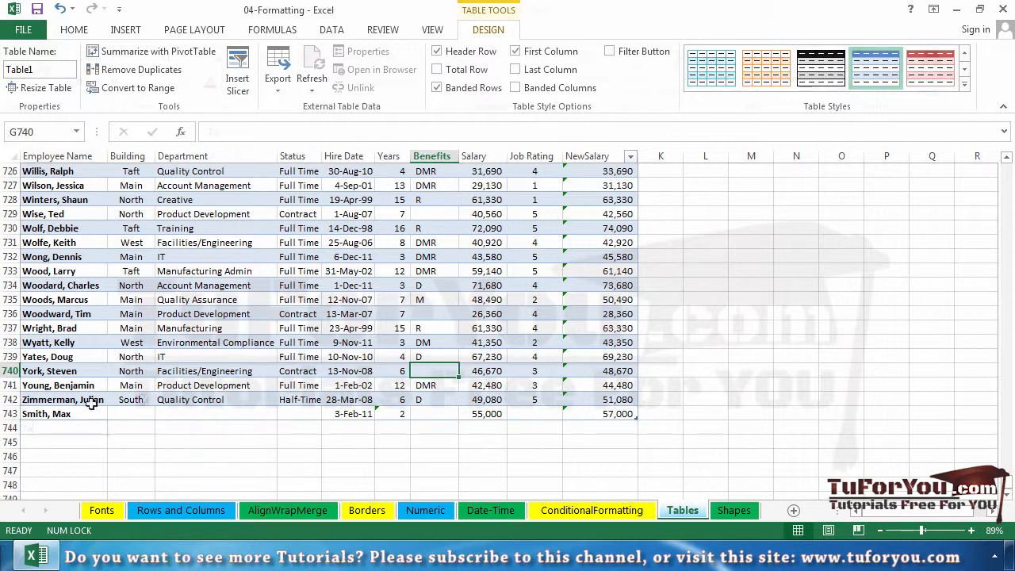
pyautogui.click(77, 427)
pyautogui.write('Taylor, Leah')
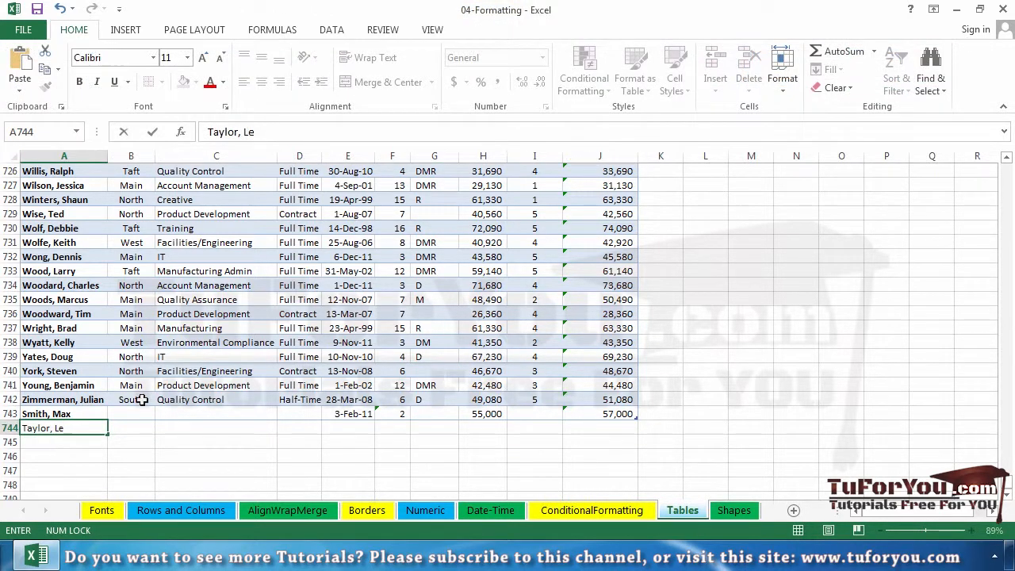
# Step: Enter the hire date 3/3/11, 3 years and the salary 67.453 for the new record in row 744
pyautogui.press('Tab')
pyautogui.press('Tab')
pyautogui.press('Tab')
pyautogui.press('Tab')
pyautogui.write('3/3/11')
pyautogui.press('Tab')
pyautogui.write('3')
pyautogui.press('Tab')
pyautogui.press('Tab')
pyautogui.write('67')
pyautogui.press('Return')
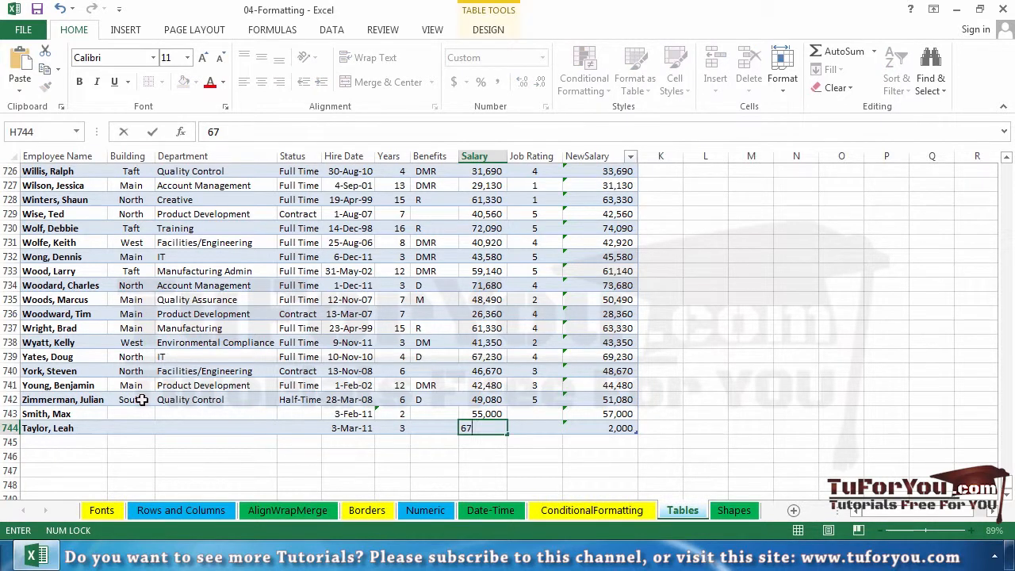
pyautogui.write('.453')
pyautogui.press('Return')
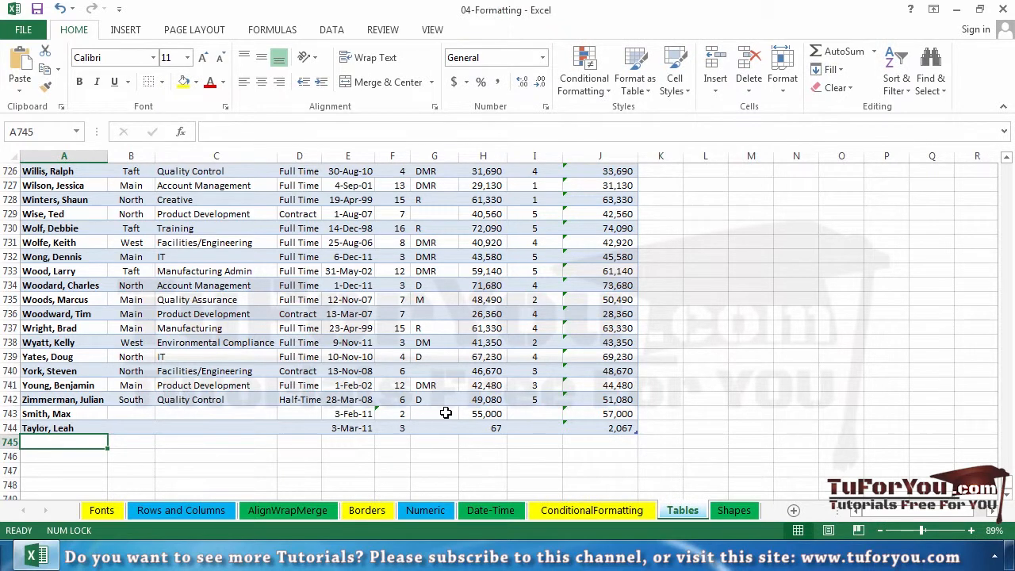
# Step: Turn the employee table's total row back on below the new record
pyautogui.click(485, 428)
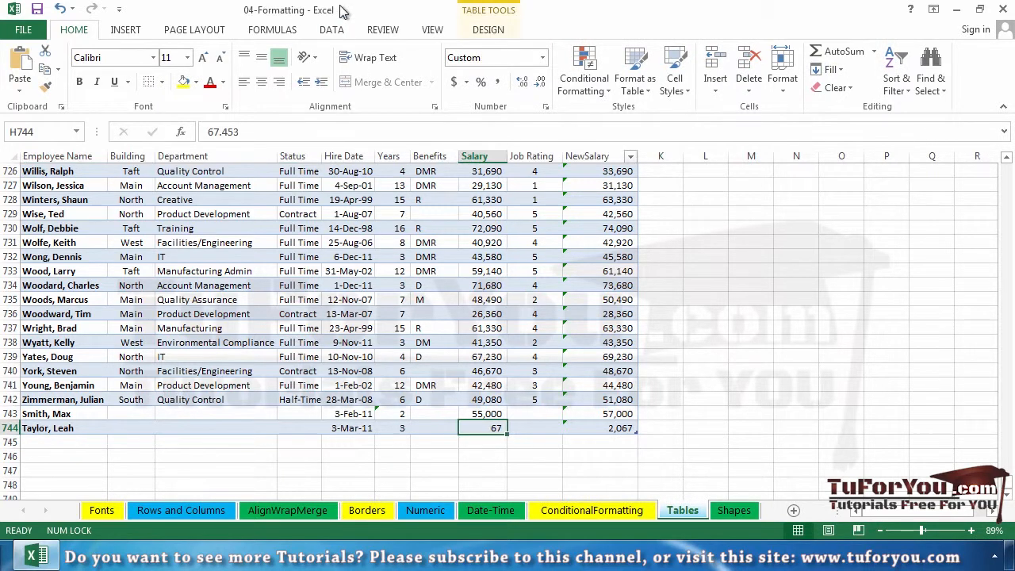
pyautogui.click(489, 29)
pyautogui.click(473, 71)
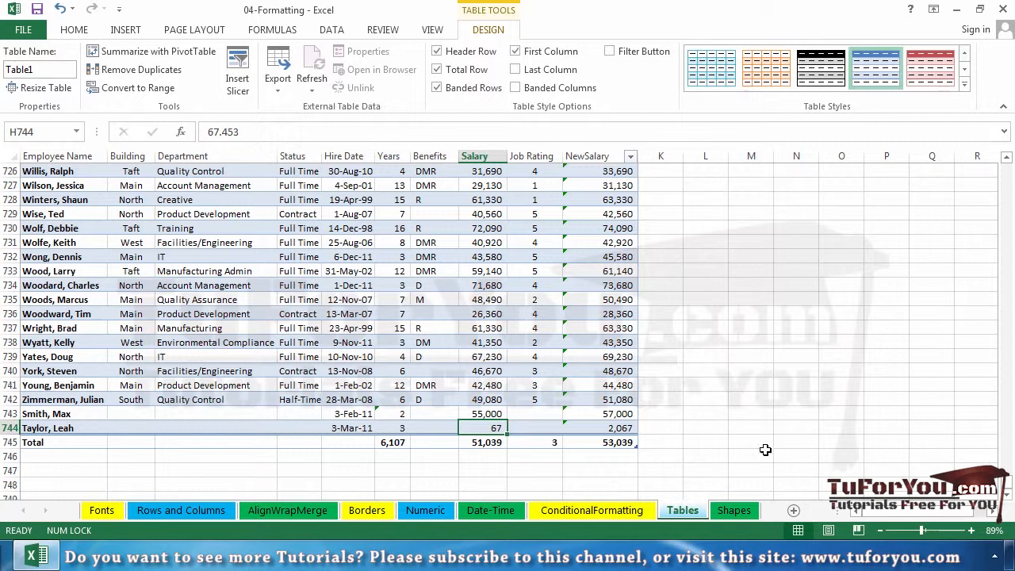
# Step: Convert the employee table to a normal range
pyautogui.click(594, 367)
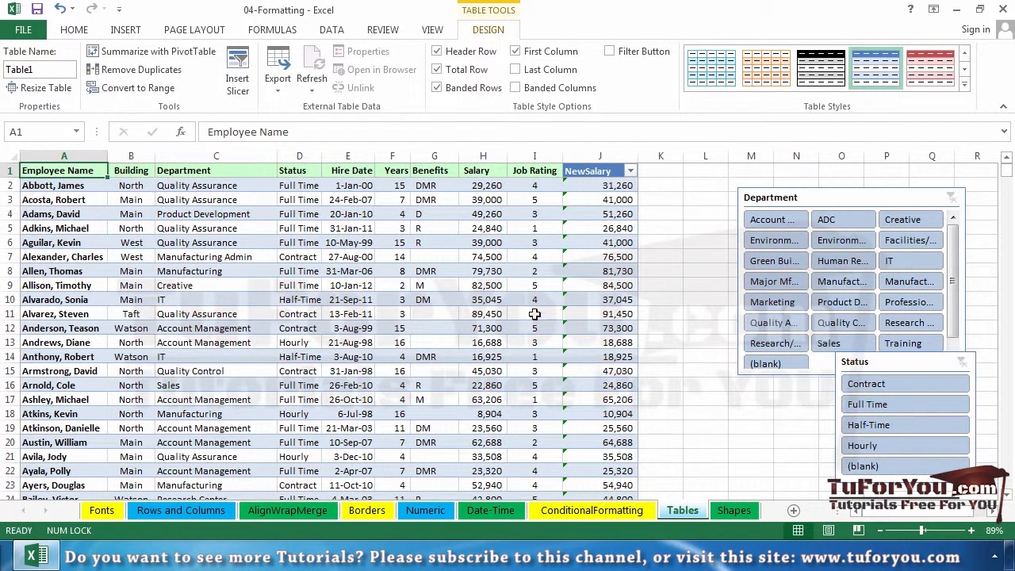
pyautogui.click(483, 257)
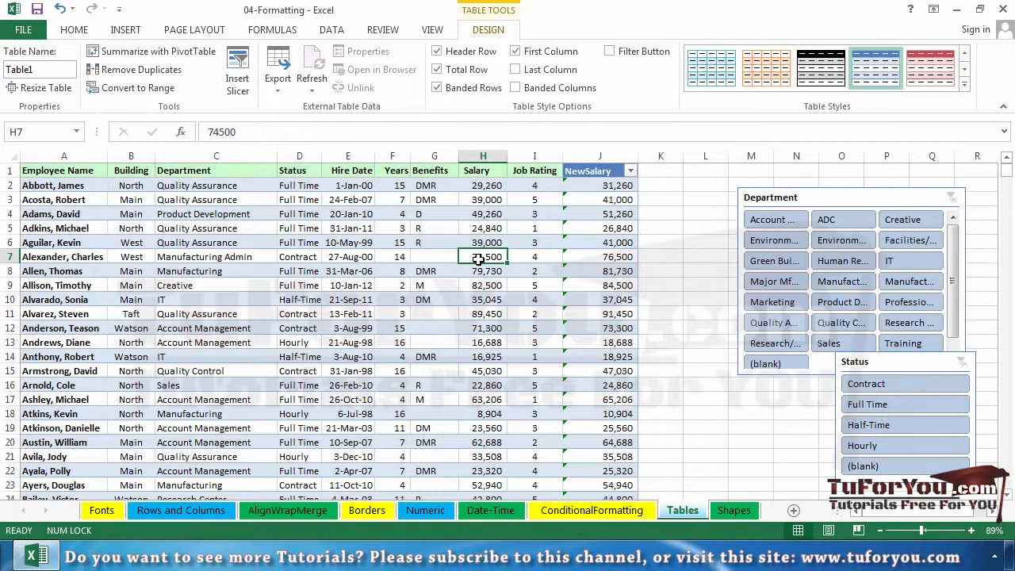
pyautogui.click(139, 88)
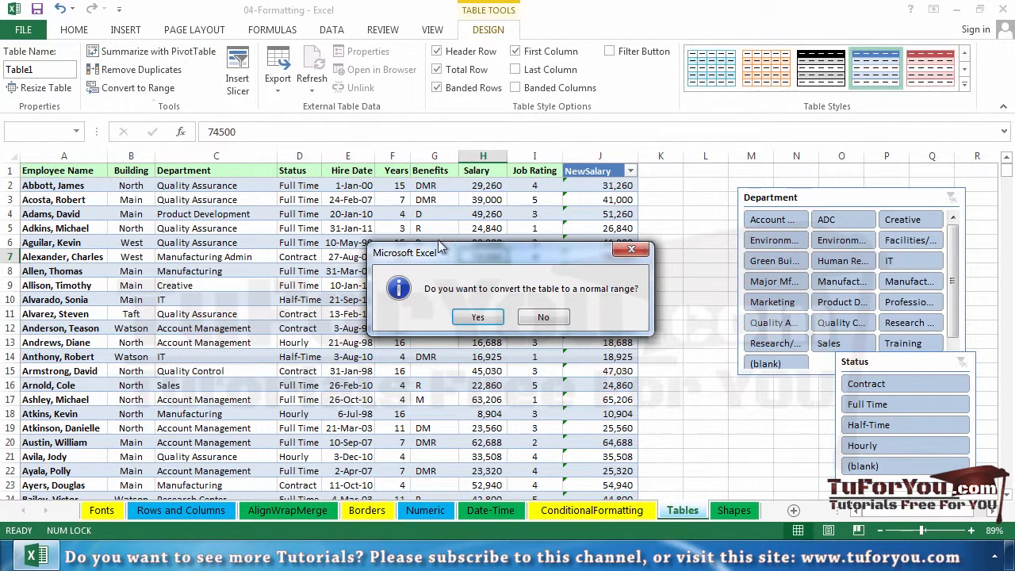
pyautogui.click(480, 317)
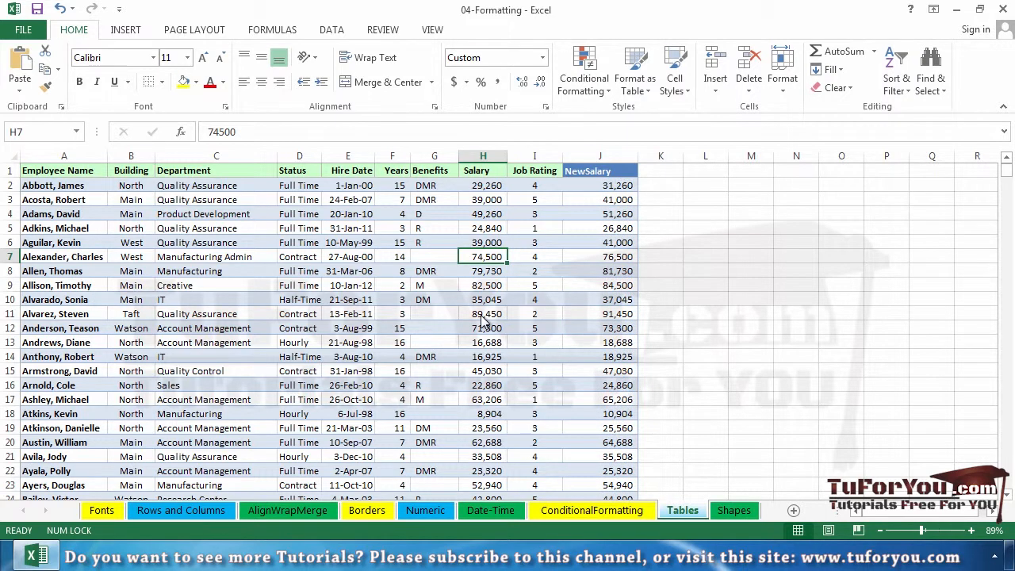